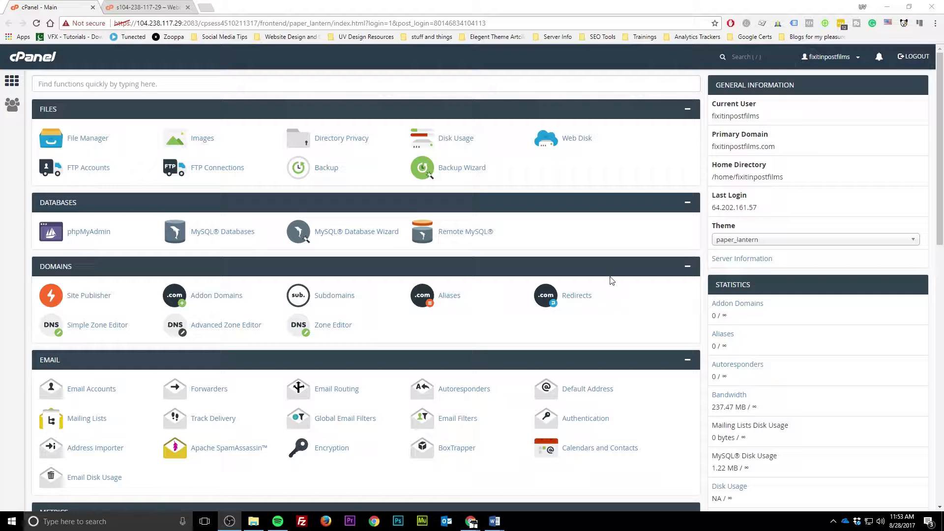
# - Look through the feature sections and account statistics on the cPanel home page
pyautogui.scroll(-1, 612, 280)
pyautogui.scroll(-5, 612, 280)
pyautogui.scroll(5, 611, 280)
pyautogui.scroll(-4, 241, 174)
pyautogui.scroll(-7, 144, 220)
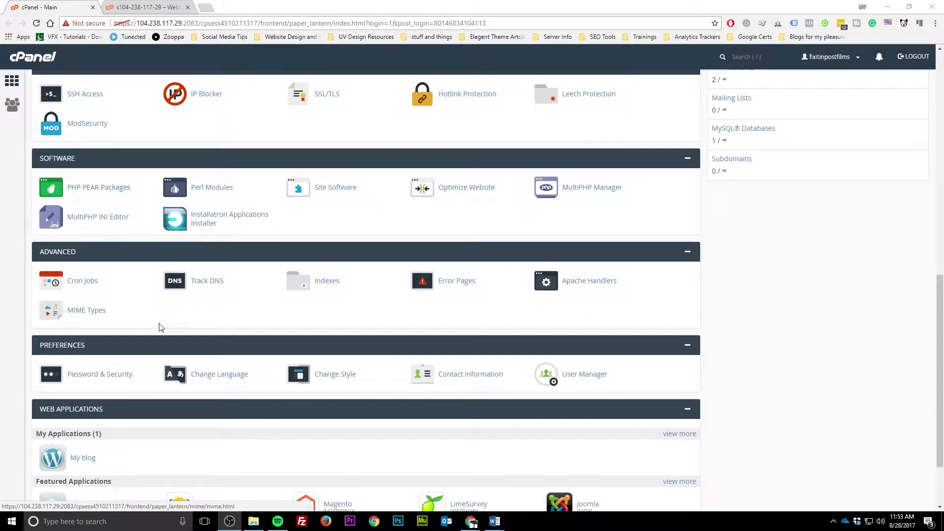
pyautogui.scroll(-2, 158, 326)
pyautogui.scroll(13, 164, 331)
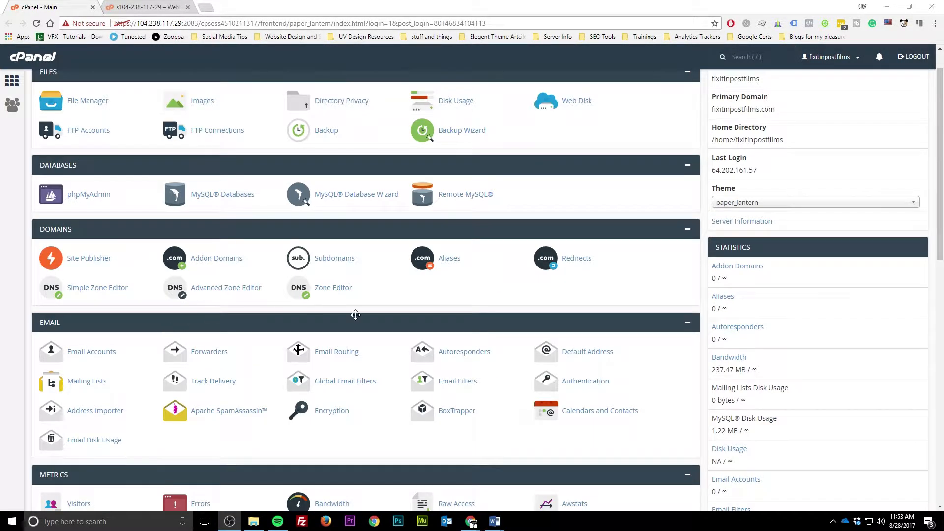
pyautogui.scroll(-3, 801, 327)
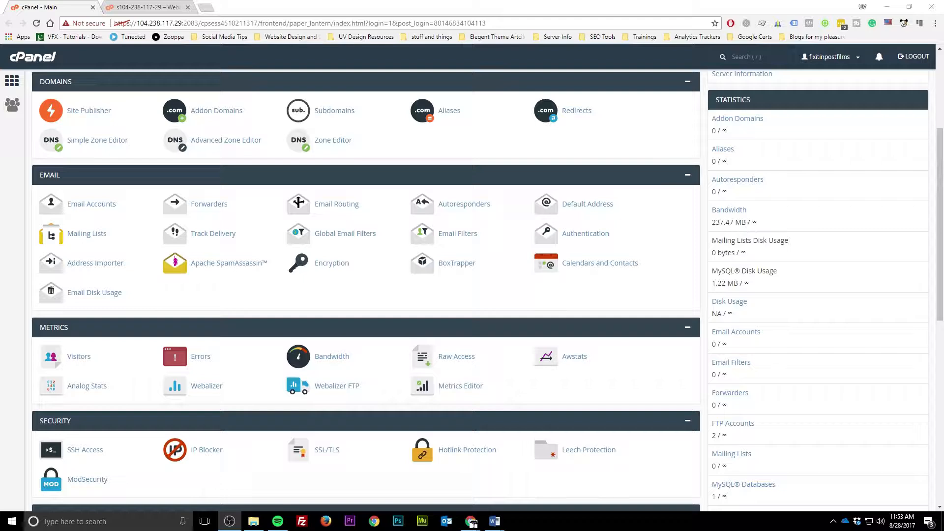
pyautogui.scroll(-2, 811, 307)
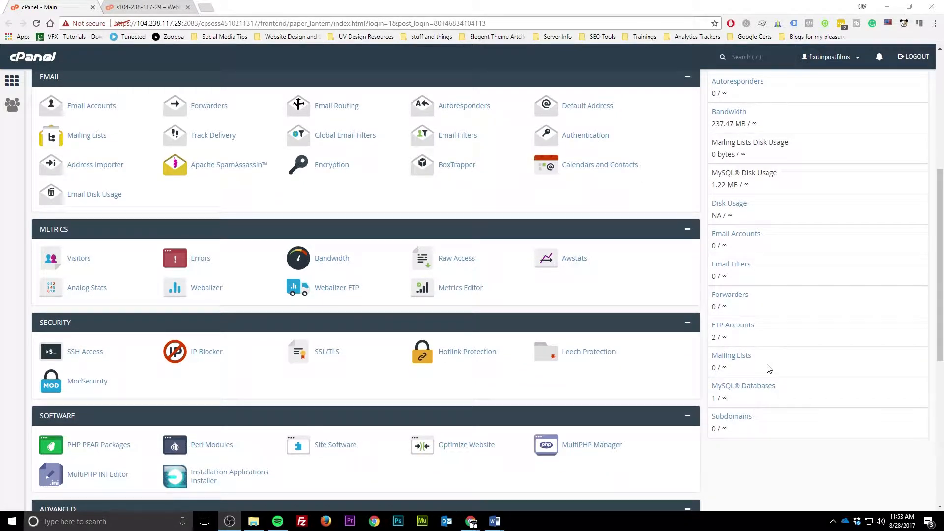
pyautogui.scroll(2, 768, 374)
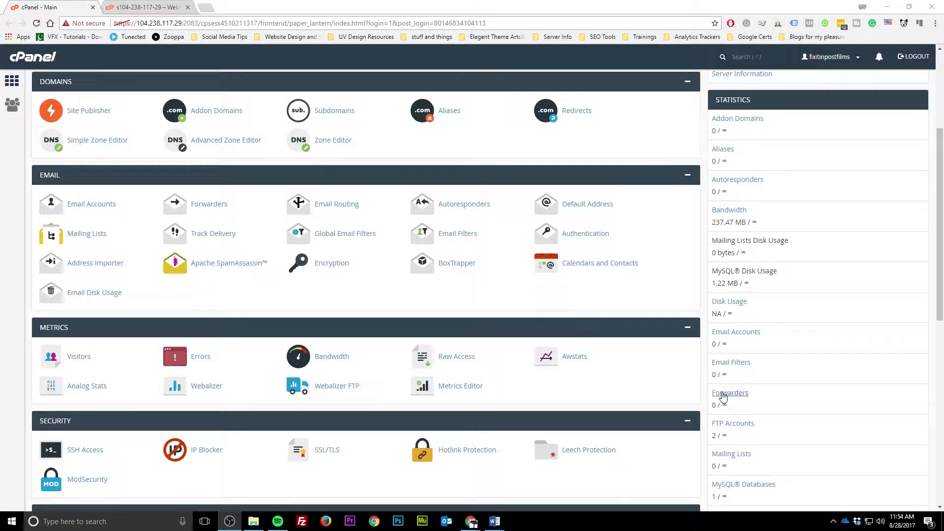
# - Switch to WHM and search its functions for "fea" and "packa"
pyautogui.click(165, 5)
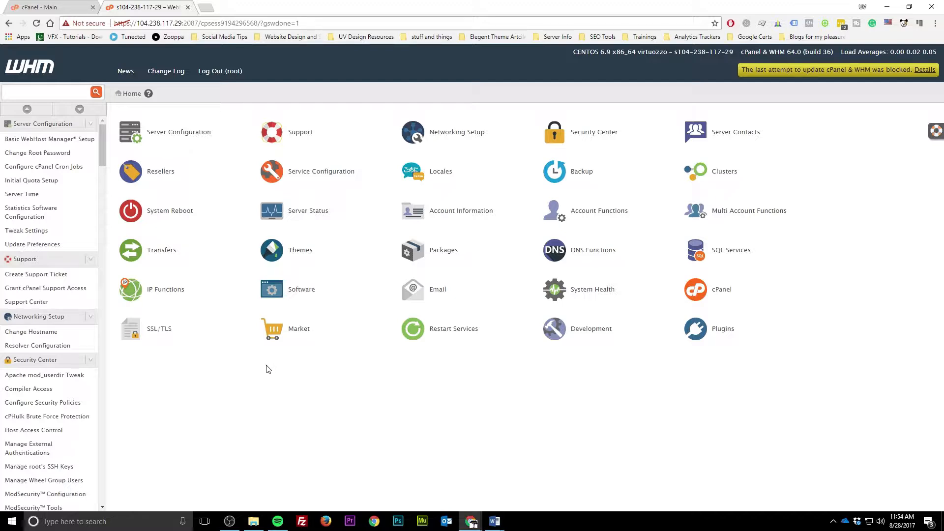
pyautogui.click(44, 91)
pyautogui.write('fea')
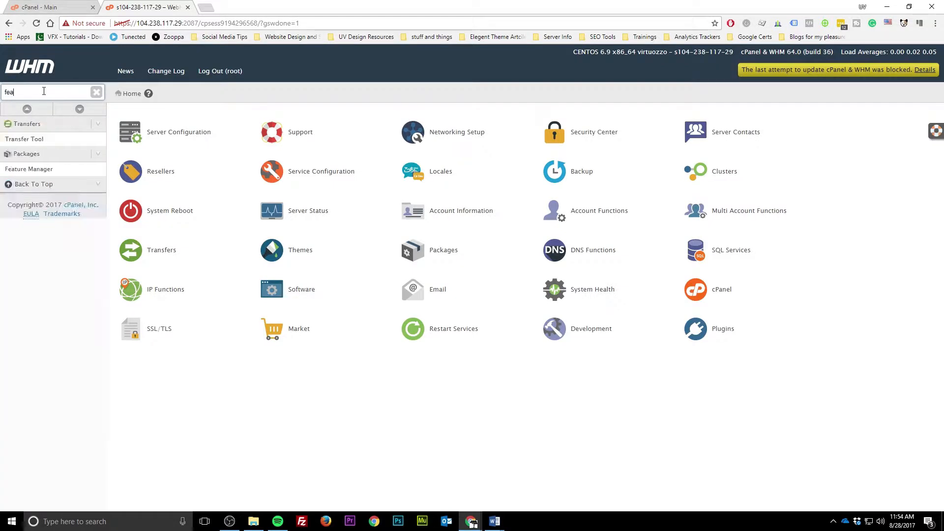
pyautogui.press('BackSpace')
pyautogui.press('BackSpace')
pyautogui.press('BackSpace')
pyautogui.write('pa')
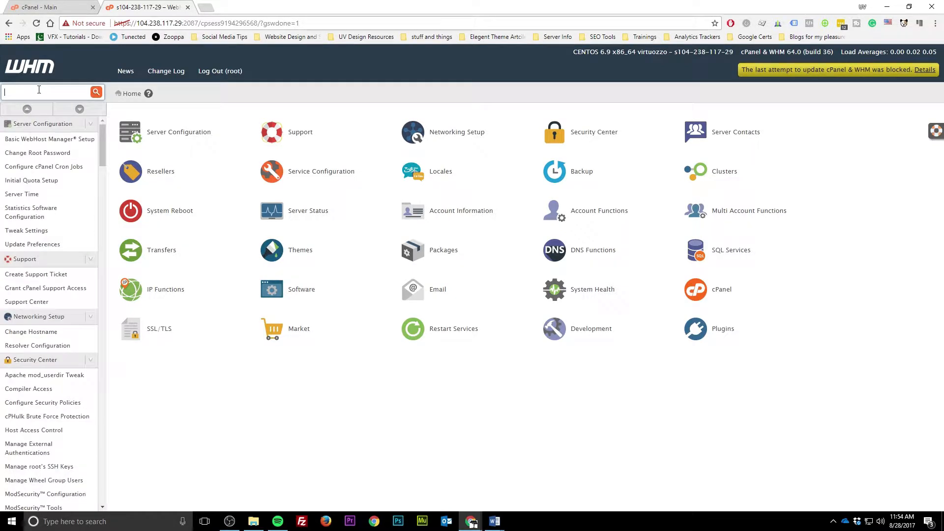
pyautogui.write('cka')
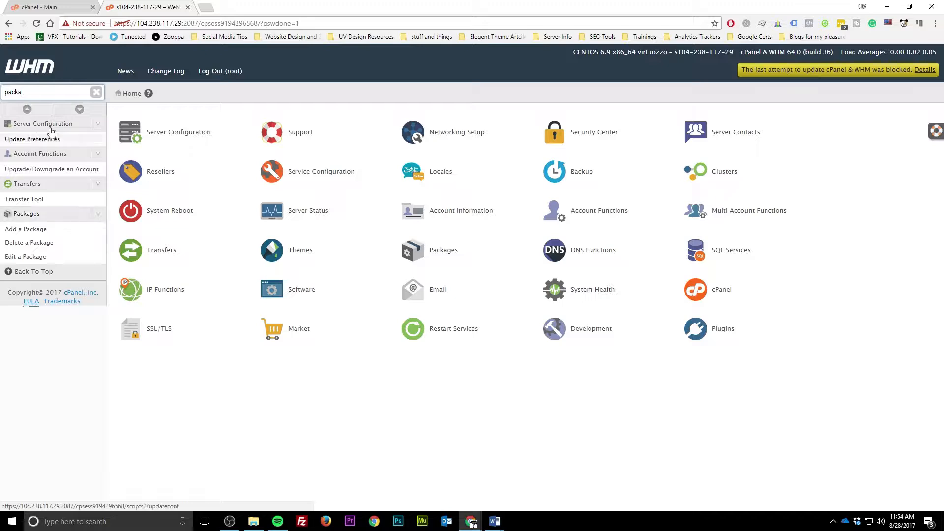
# - Search the WHM functions for "feature" and open the Feature Manager
pyautogui.doubleClick(36, 95)
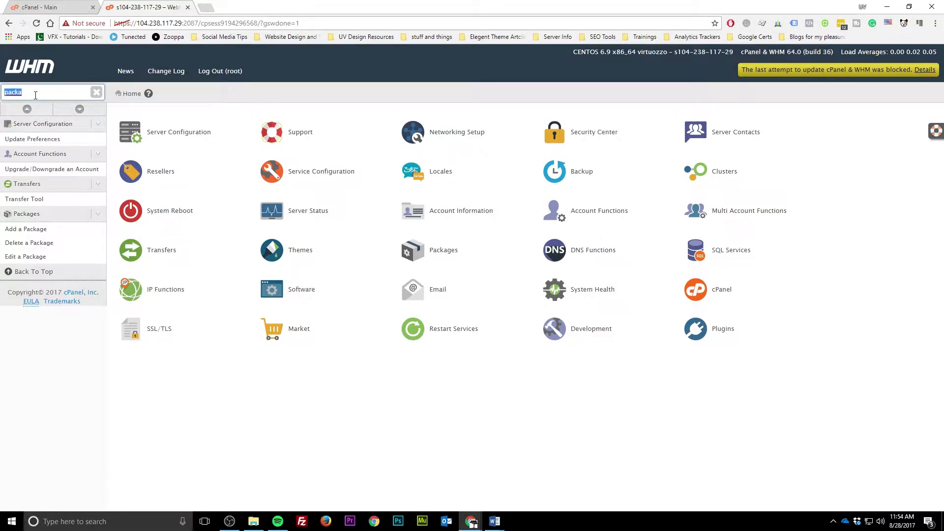
pyautogui.write('feature')
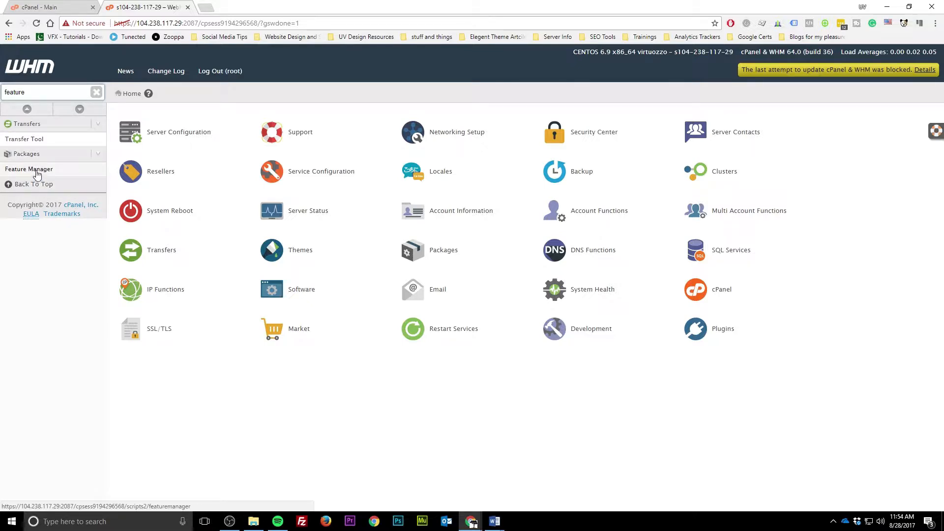
pyautogui.click(36, 172)
# - Switch back to the cPanel home page and review its sections down to Web Applications
pyautogui.click(39, 7)
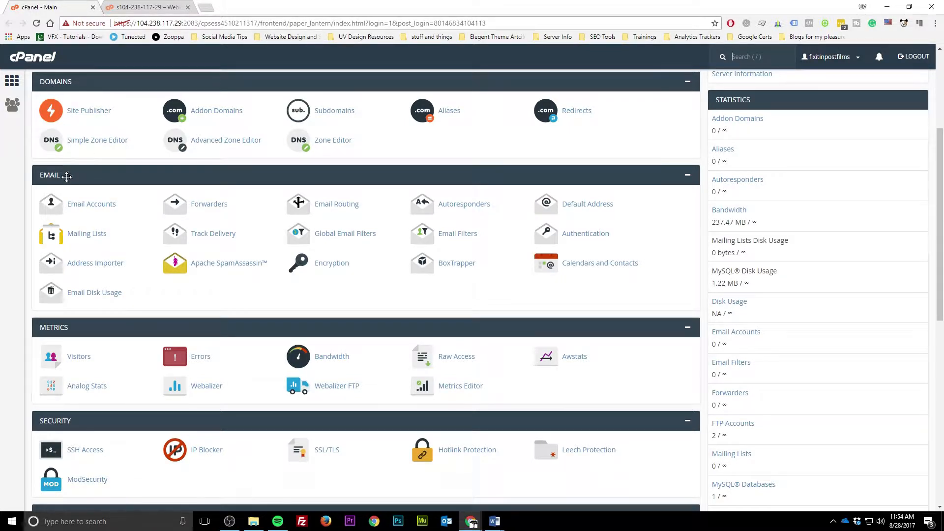
pyautogui.scroll(-5, 77, 324)
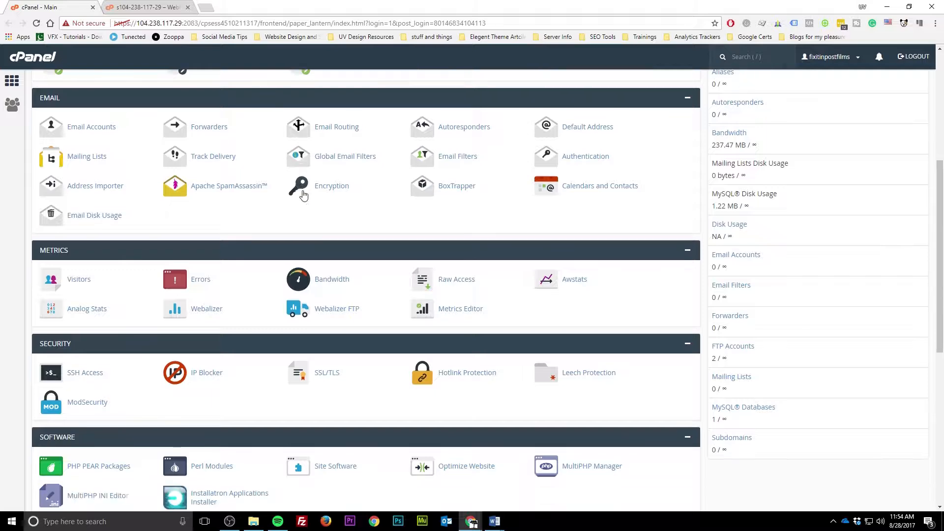
pyautogui.scroll(-4, 305, 199)
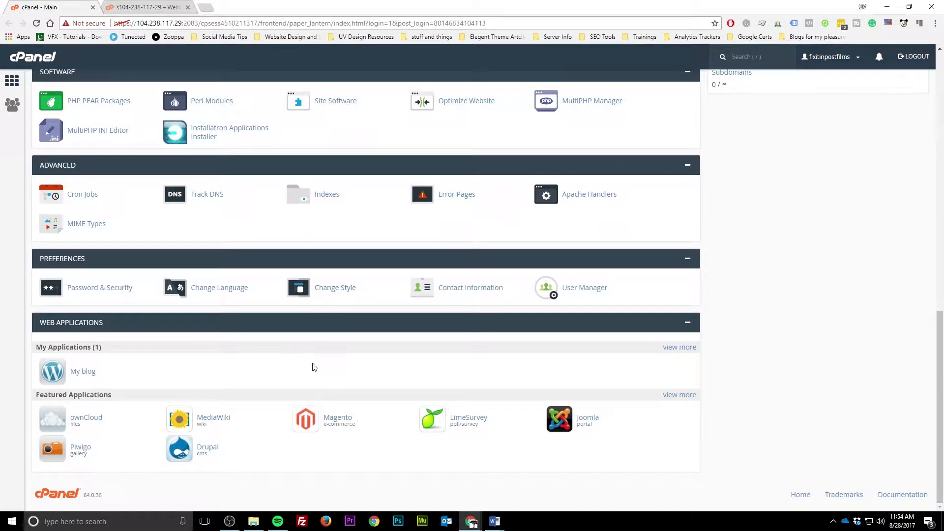
pyautogui.scroll(7, 293, 316)
pyautogui.scroll(6, 293, 315)
# - Return to the WHM Feature Manager and add a new feature list named "UV Design"
pyautogui.click(123, 7)
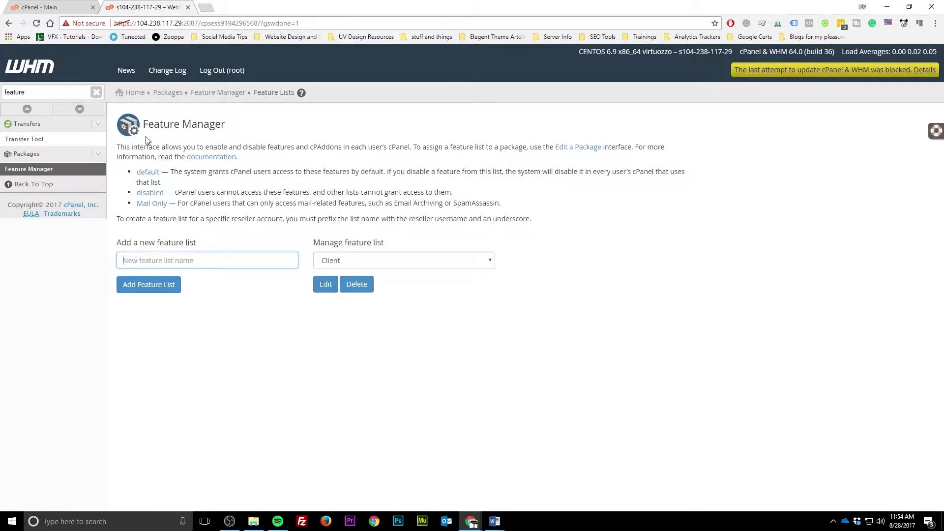
pyautogui.click(372, 260)
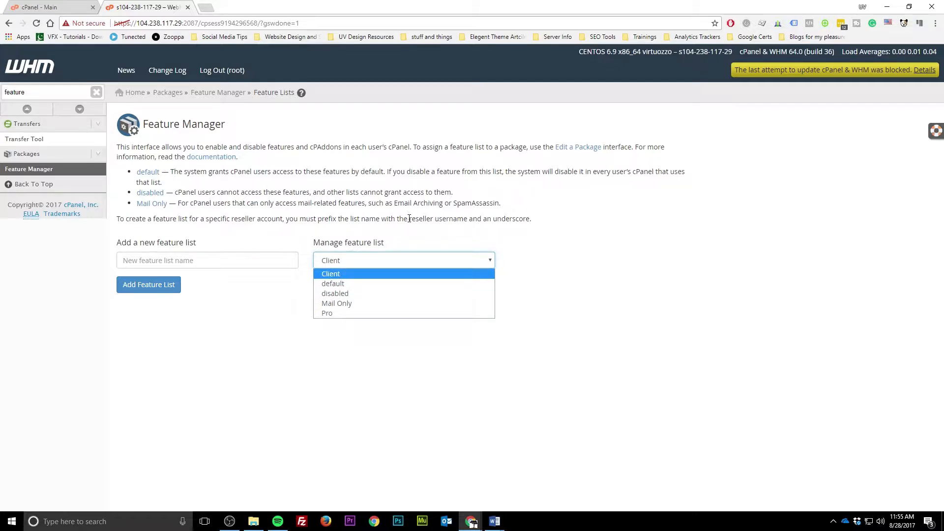
pyautogui.click(223, 265)
pyautogui.write('UV D')
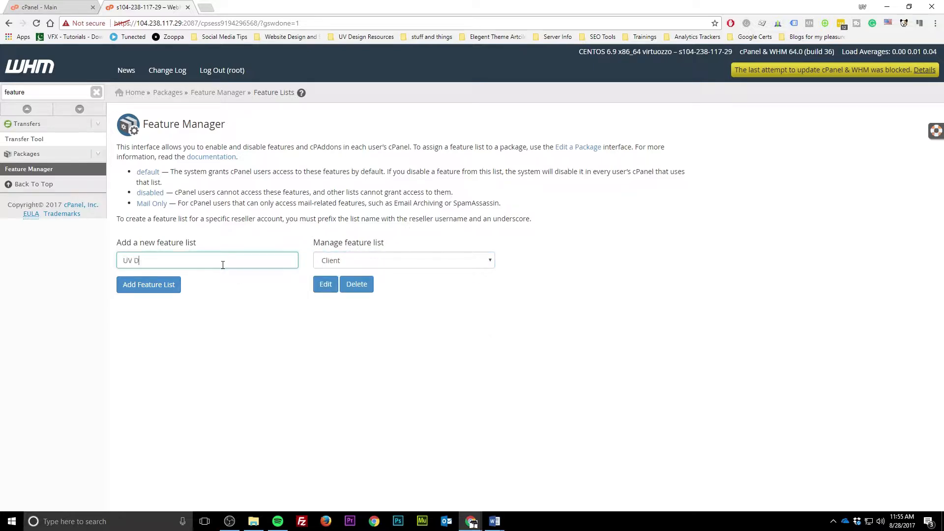
pyautogui.write('esigbn')
pyautogui.press('BackSpace')
pyautogui.press('BackSpace')
pyautogui.click(149, 285)
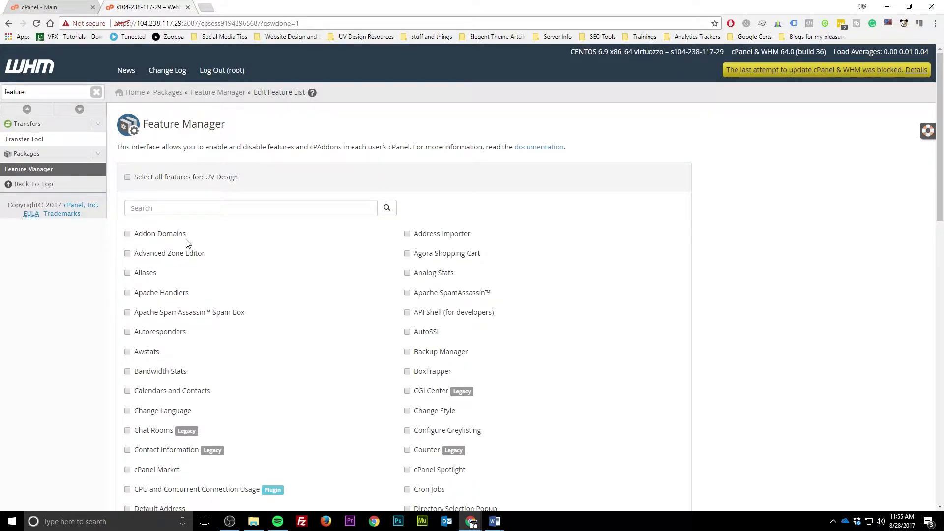
# - Look through the whole list of features available for the UV Design feature list
pyautogui.scroll(-15, 186, 243)
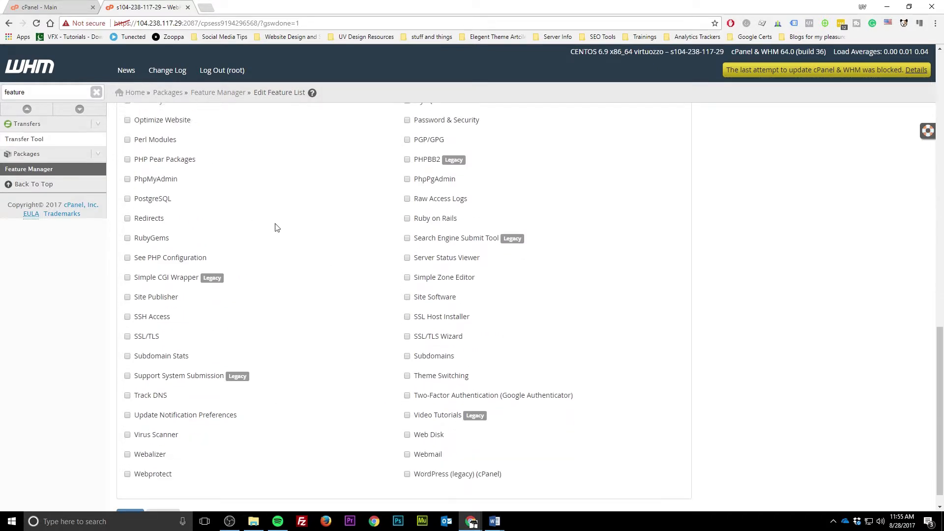
pyautogui.scroll(-1, 277, 227)
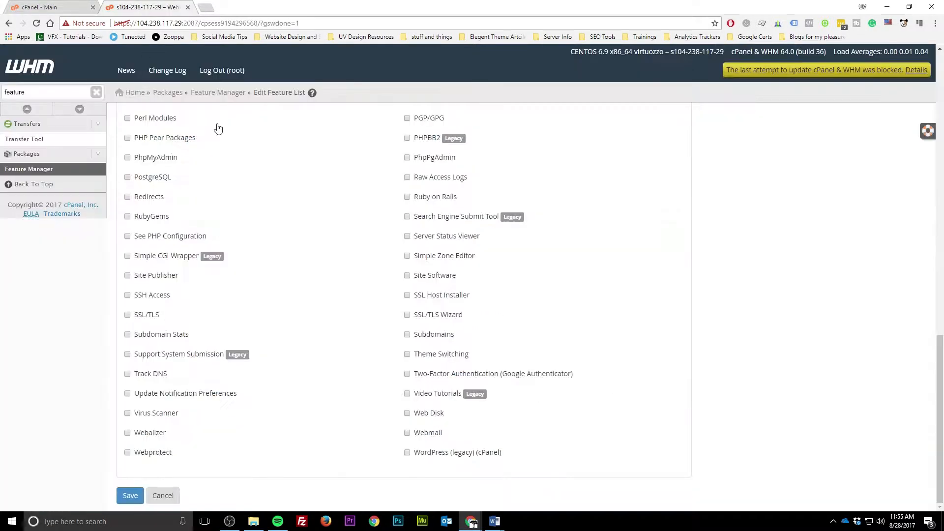
pyautogui.click(438, 239)
pyautogui.scroll(5, 219, 414)
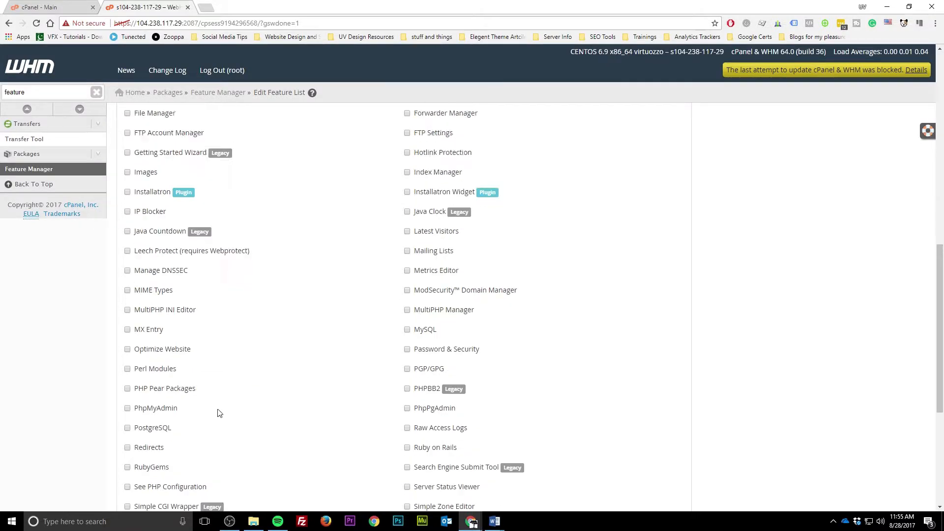
pyautogui.scroll(10, 219, 413)
pyautogui.scroll(3, 256, 418)
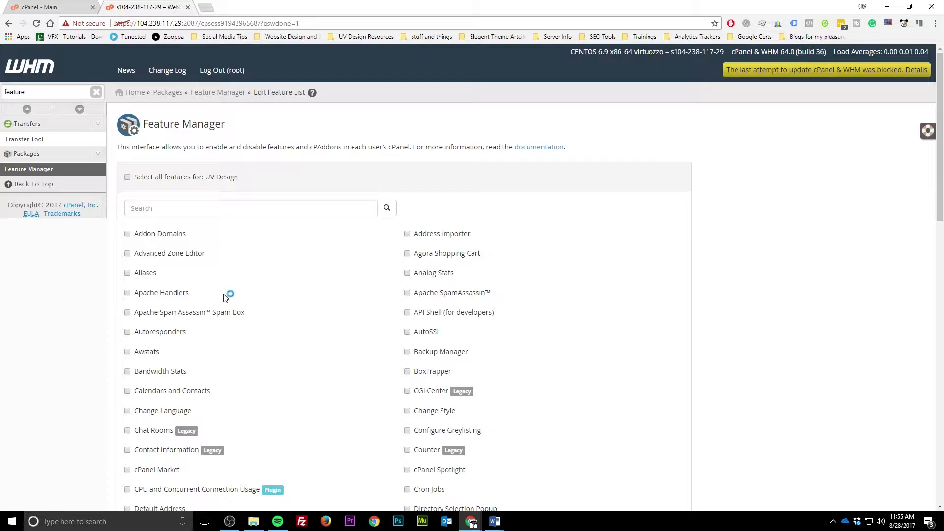
pyautogui.hotkey('alt', 'space')
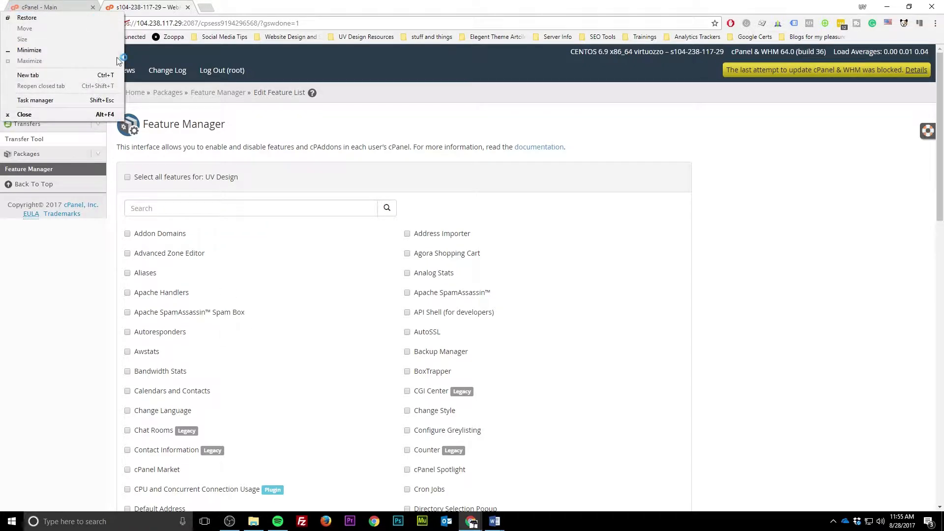
pyautogui.click(170, 8)
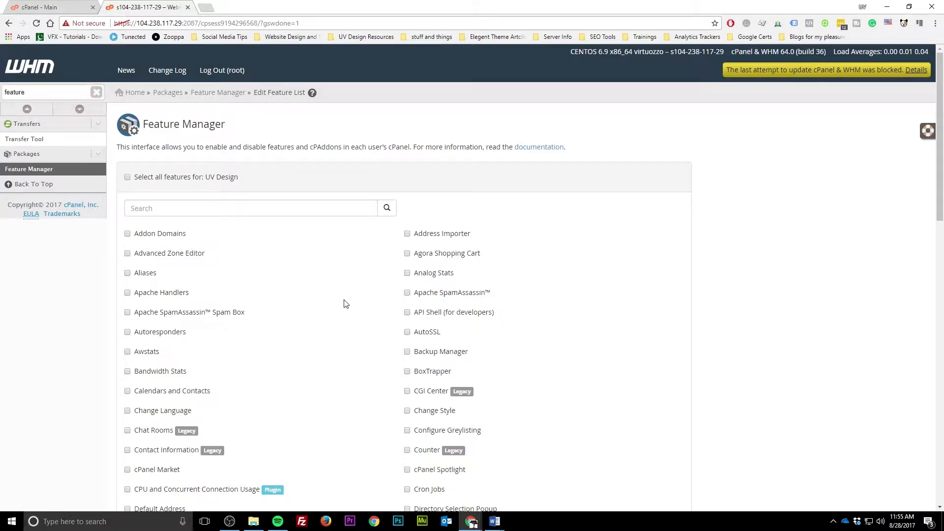
# - Enable Aliases, Awstats, and CPU and Concurrent Connection Usage for the UV Design feature list
pyautogui.scroll(-2, 297, 265)
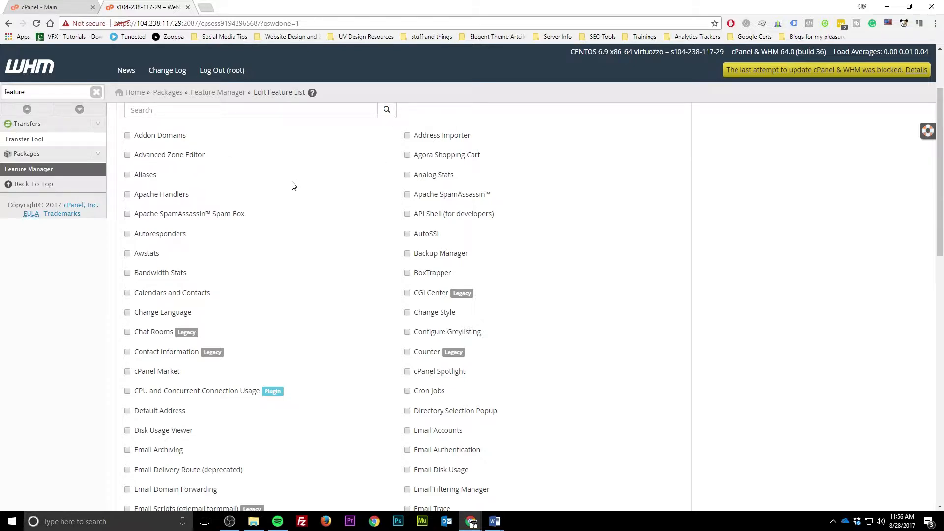
pyautogui.click(127, 175)
pyautogui.click(131, 254)
pyautogui.scroll(-2, 197, 299)
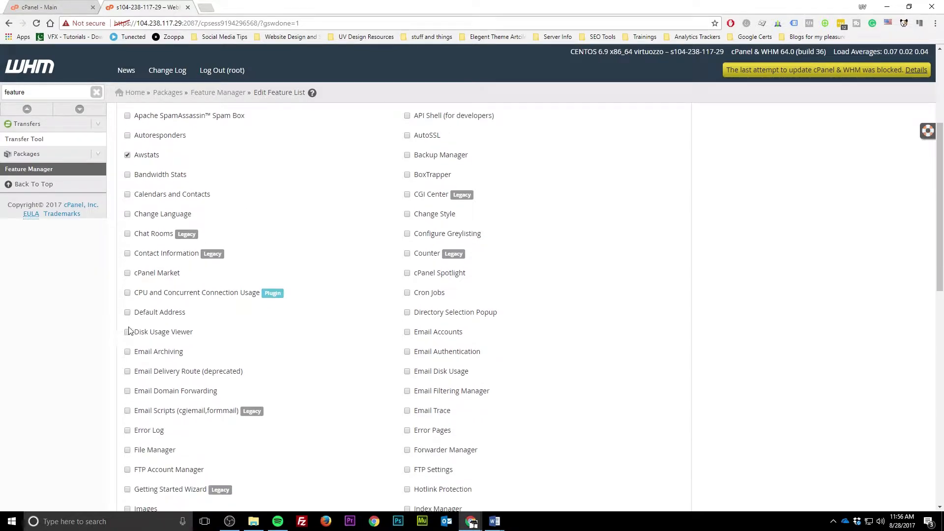
pyautogui.click(127, 293)
# - Enable Error Log and File Manager for the UV Design feature list
pyautogui.scroll(-1, 229, 323)
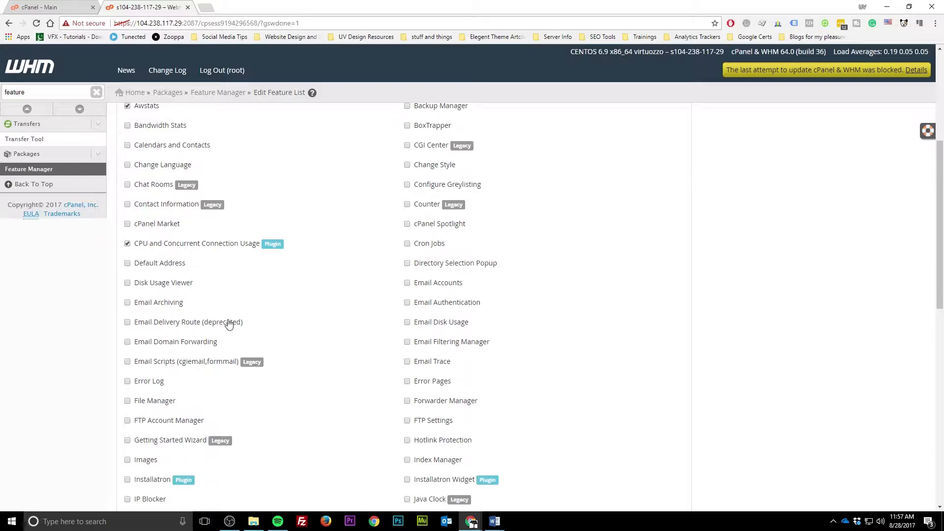
pyautogui.scroll(-1, 225, 324)
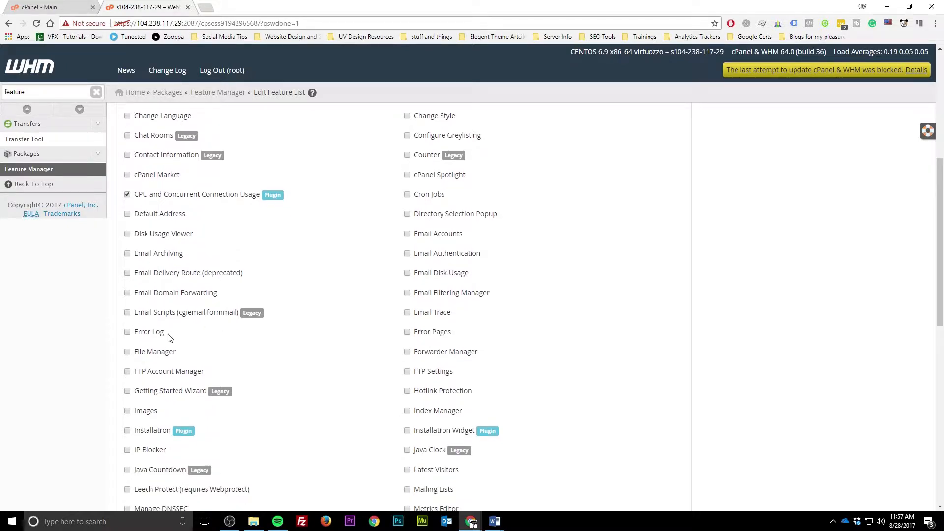
pyautogui.click(127, 332)
pyautogui.click(127, 351)
# - Review the remaining features below File Manager for others worth enabling in the UV Design list
pyautogui.scroll(-2, 238, 397)
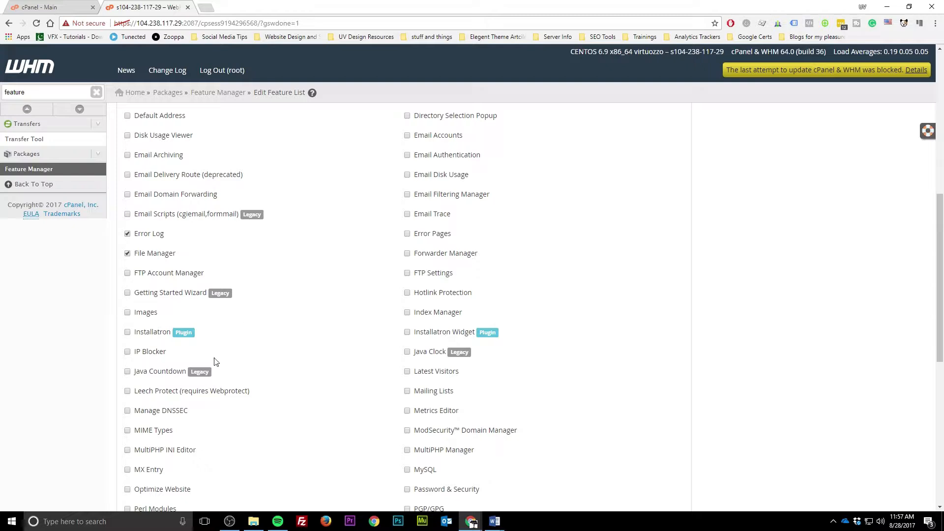
pyautogui.scroll(-3, 215, 362)
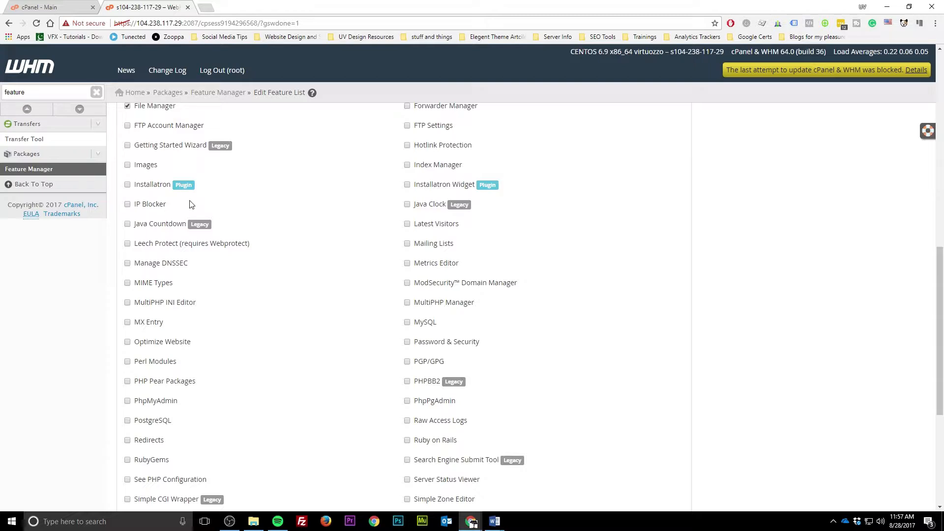
pyautogui.scroll(-3, 187, 246)
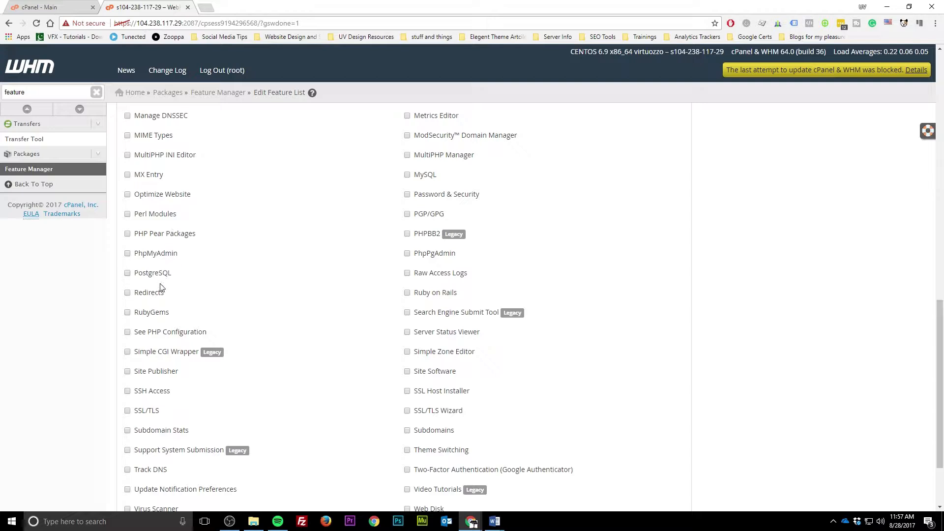
pyautogui.scroll(-1, 180, 351)
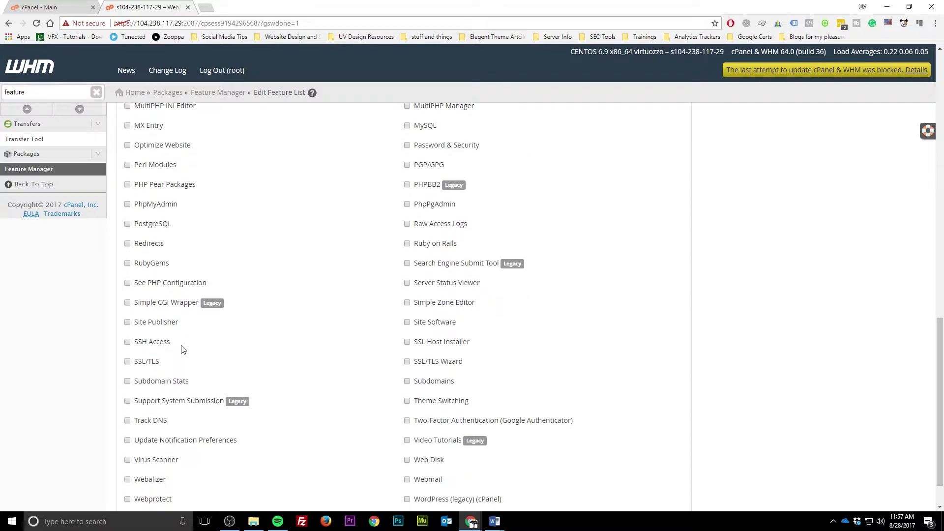
pyautogui.scroll(-1, 182, 350)
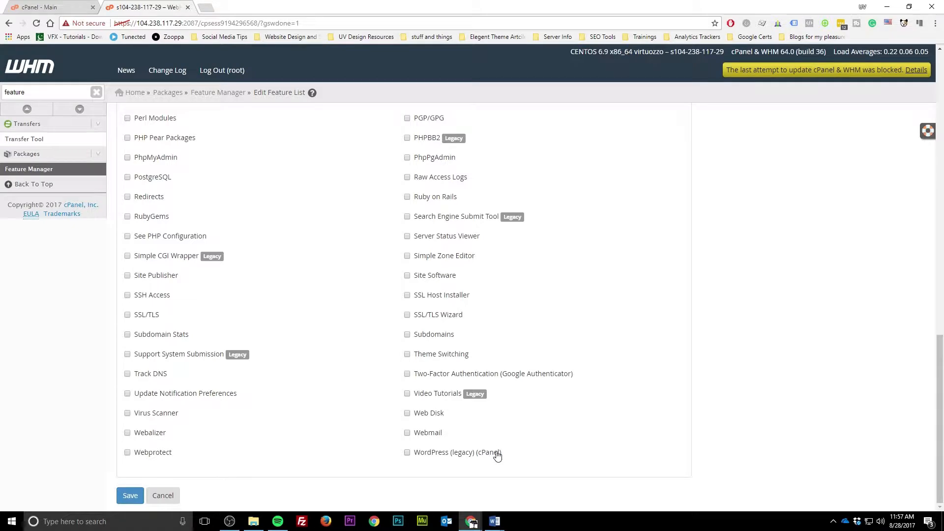
pyautogui.scroll(2, 497, 456)
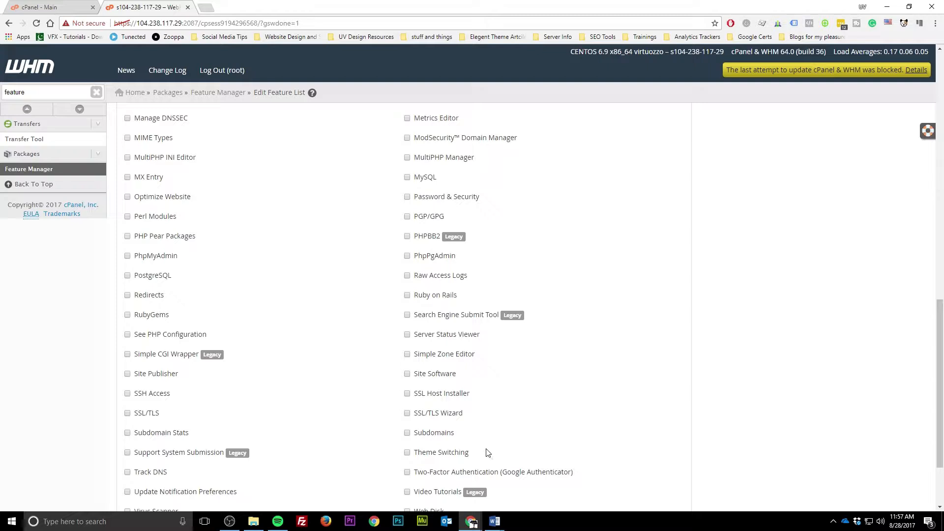
pyautogui.scroll(1, 484, 443)
pyautogui.scroll(1, 484, 443)
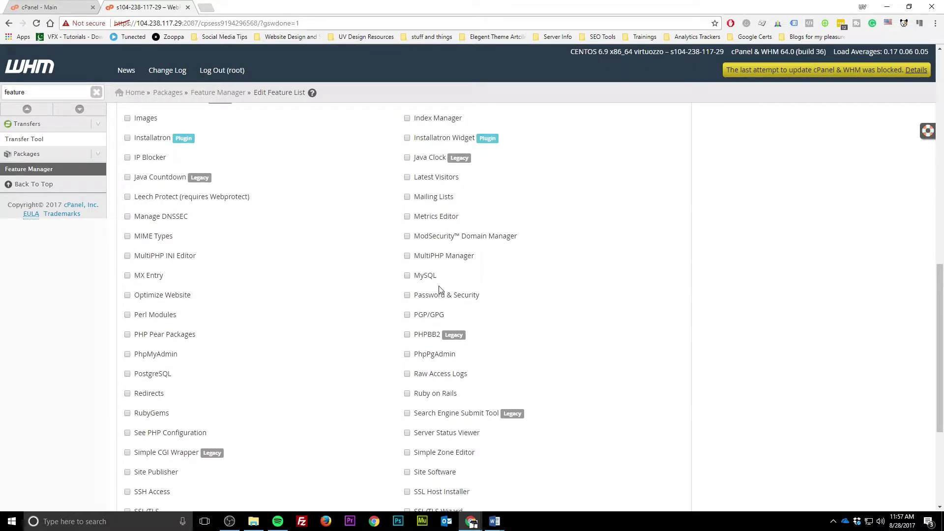
# - Enable Email Accounts for the UV Design feature list
pyautogui.scroll(1, 440, 290)
pyautogui.scroll(4, 457, 320)
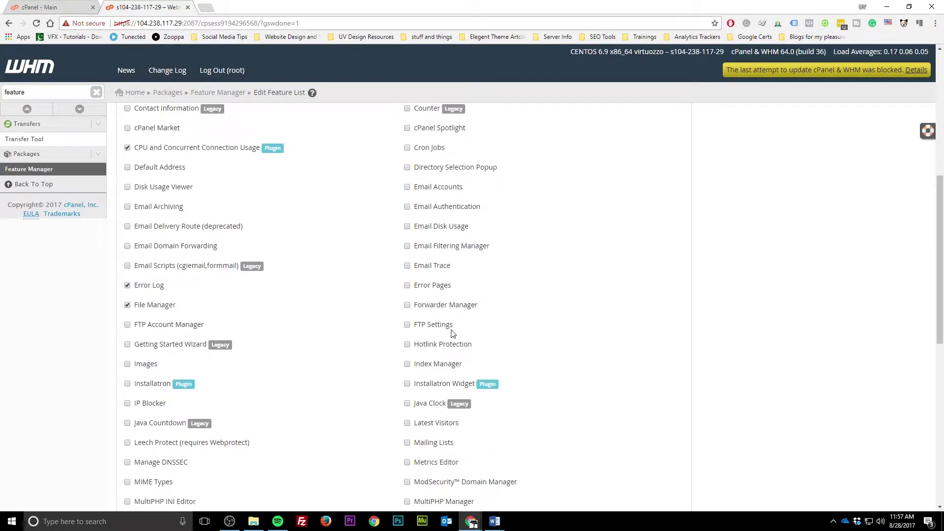
pyautogui.scroll(2, 453, 333)
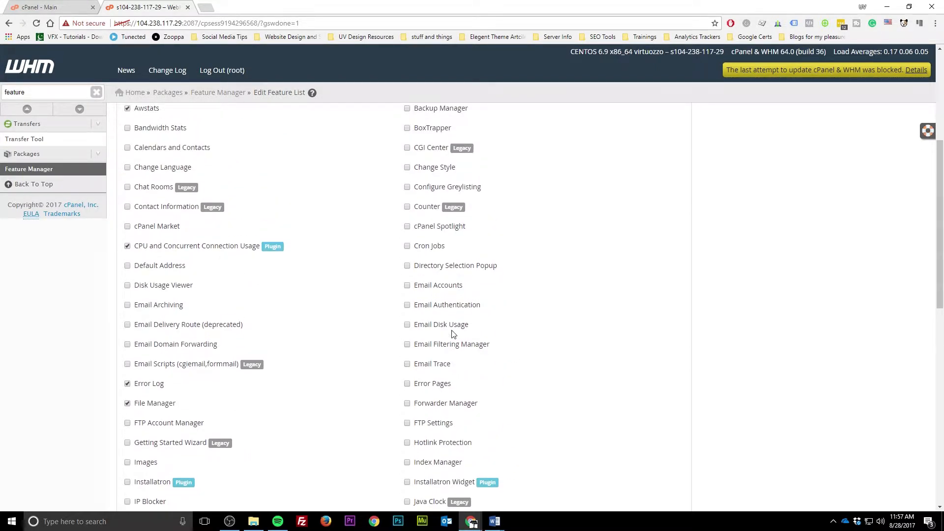
pyautogui.scroll(2, 453, 334)
pyautogui.click(408, 384)
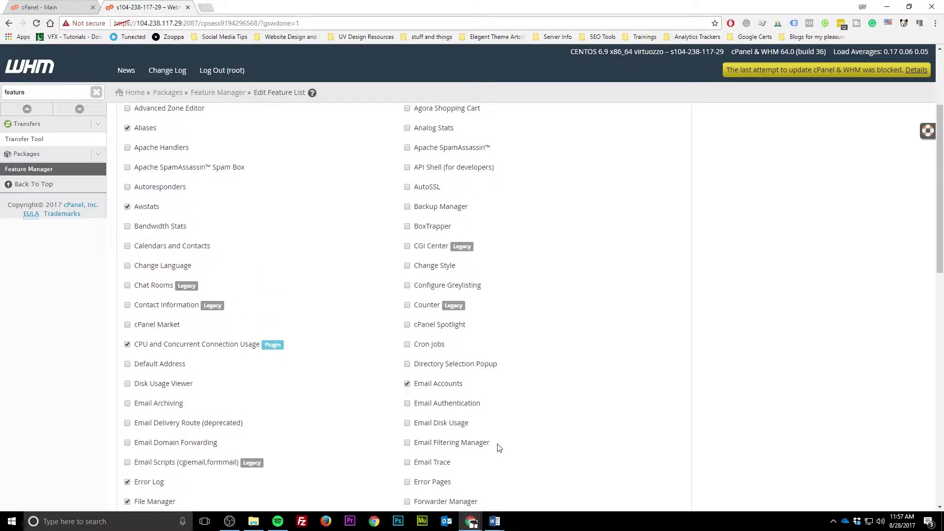
# - Recheck the feature selection, save the UV Design feature list, and look for it among the manageable feature lists
pyautogui.scroll(2, 421, 379)
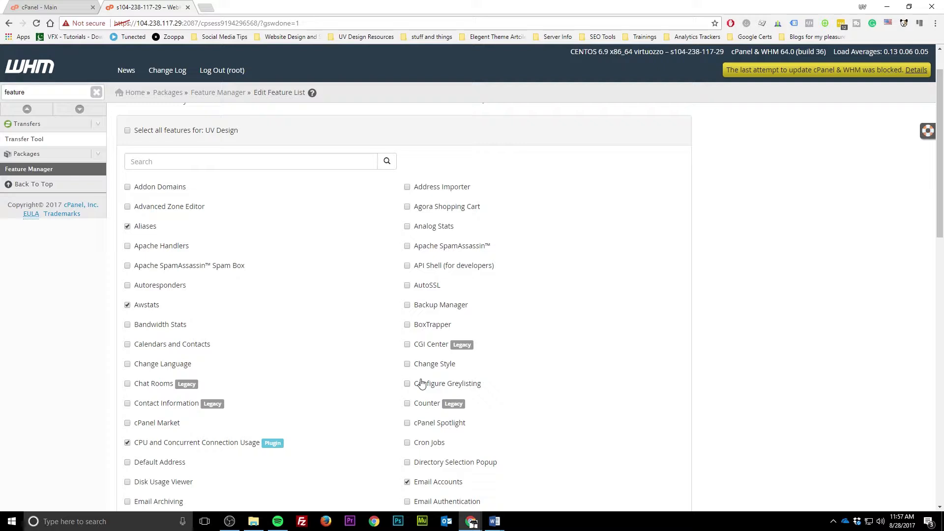
pyautogui.scroll(-5, 423, 383)
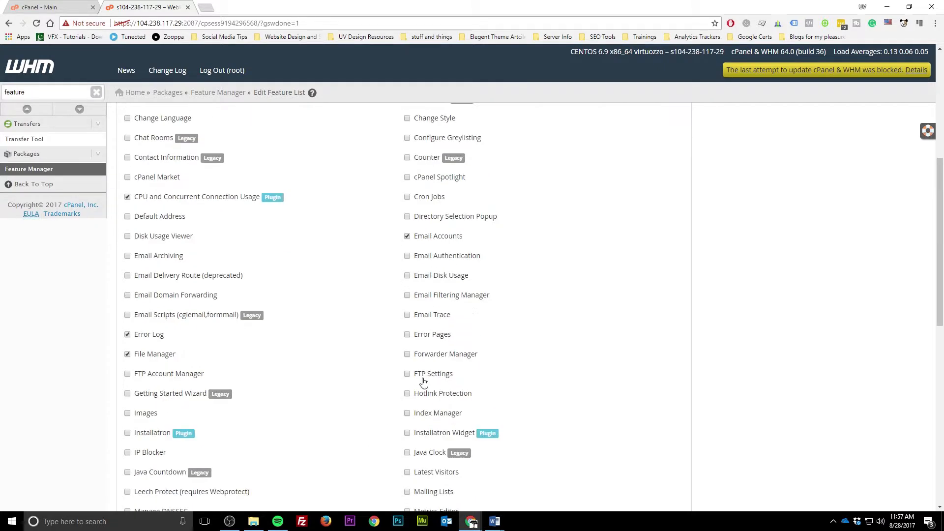
pyautogui.scroll(-12, 423, 383)
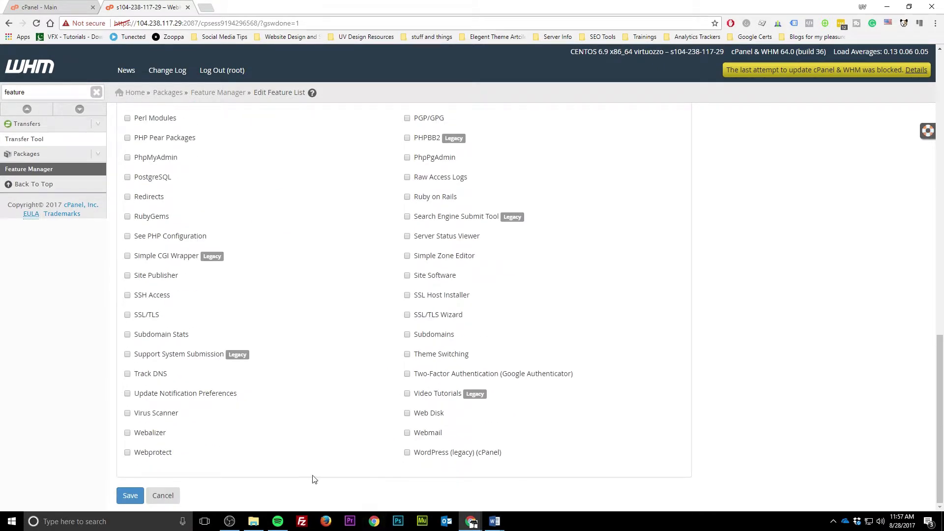
pyautogui.scroll(15, 300, 481)
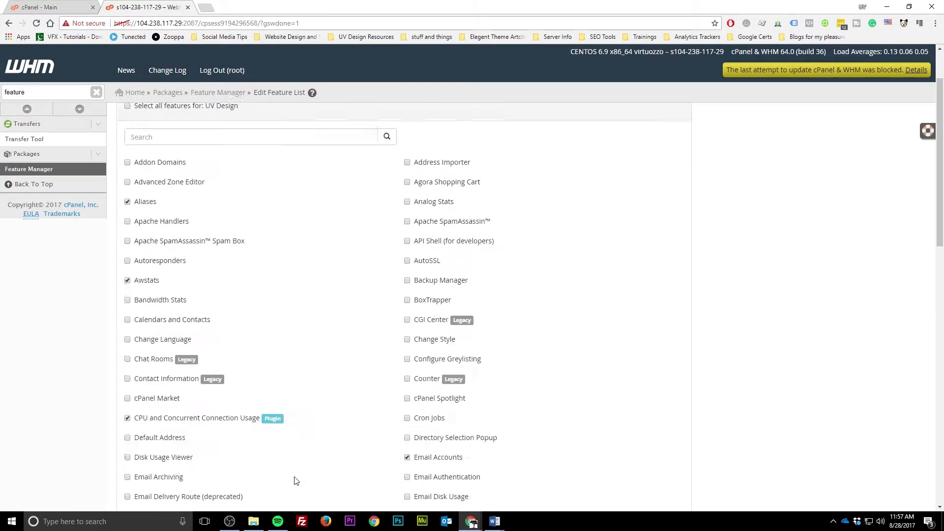
pyautogui.scroll(-11, 251, 312)
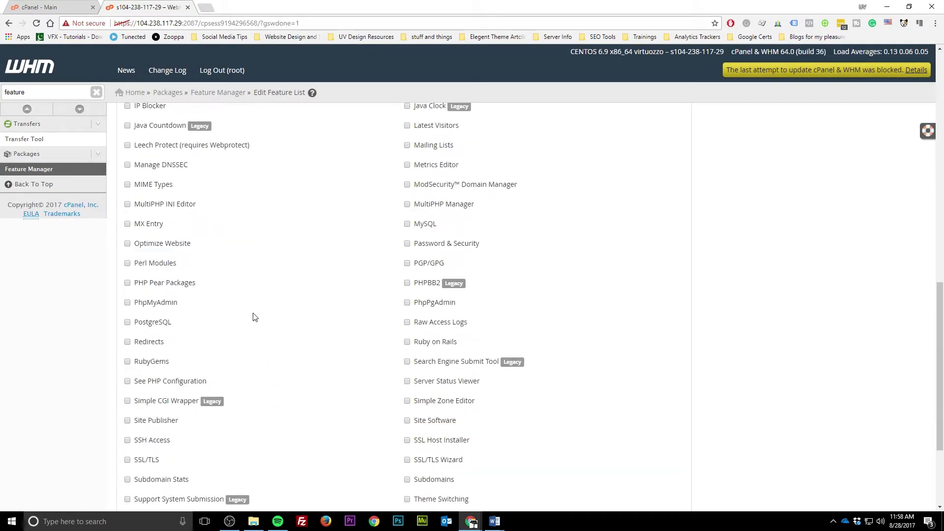
pyautogui.scroll(-3, 255, 318)
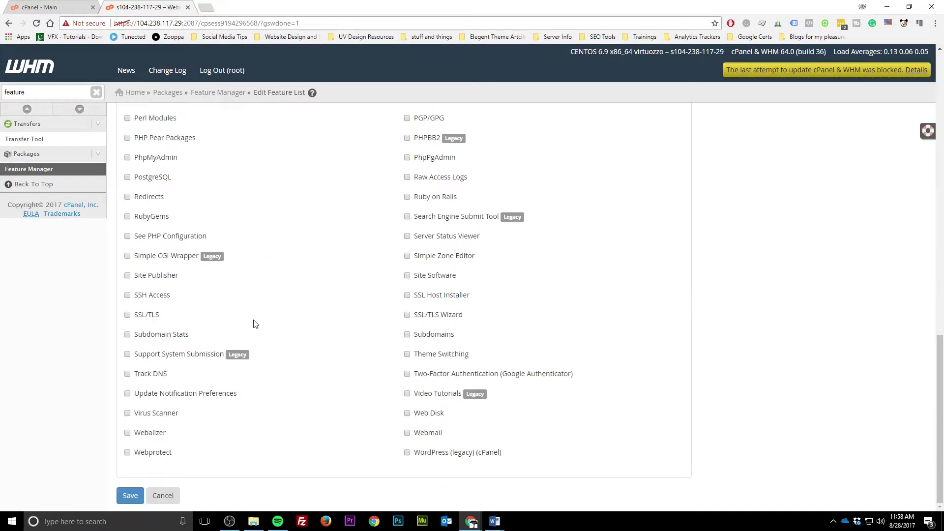
pyautogui.click(131, 496)
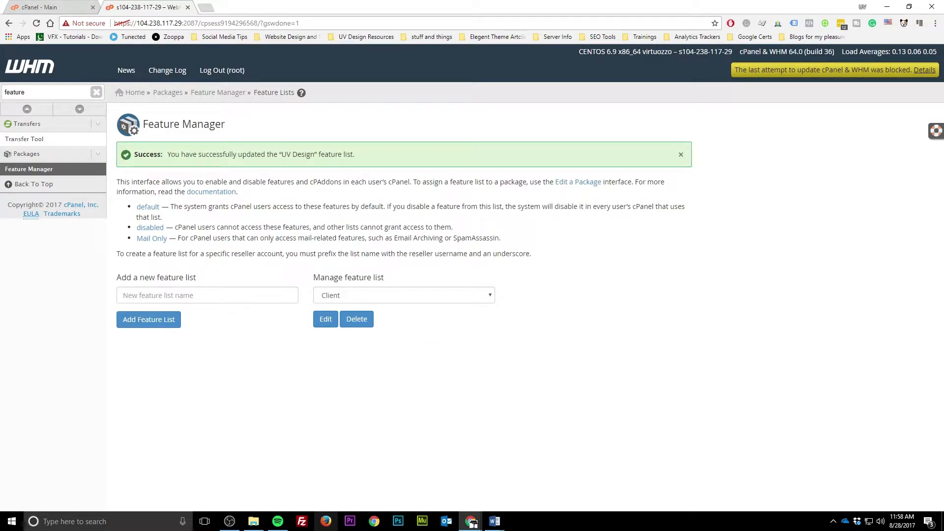
pyautogui.click(387, 299)
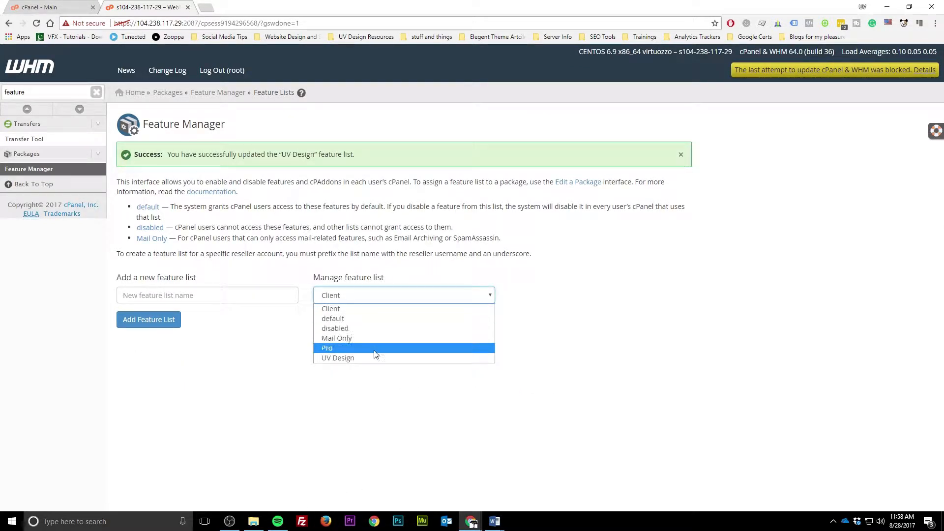
pyautogui.click(376, 420)
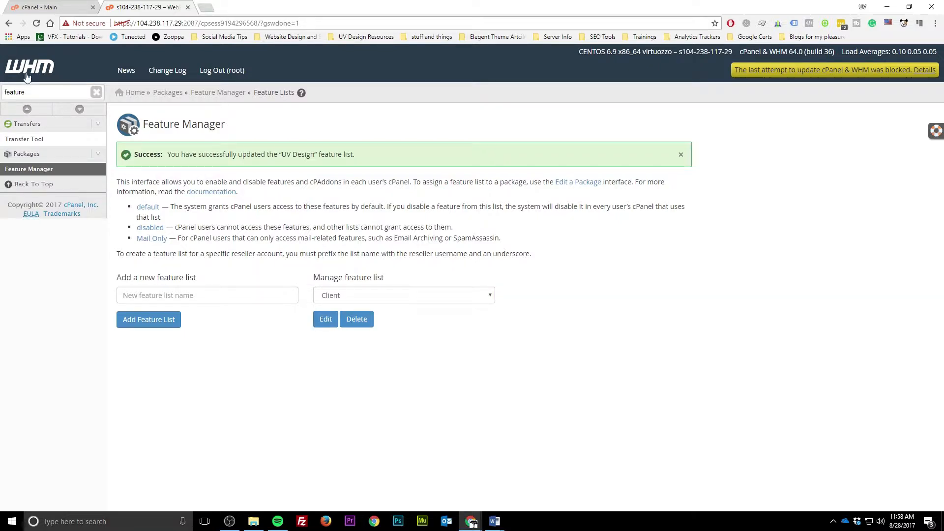
# - Search the WHM functions for "package" and open the Add a Package form
pyautogui.doubleClick(46, 92)
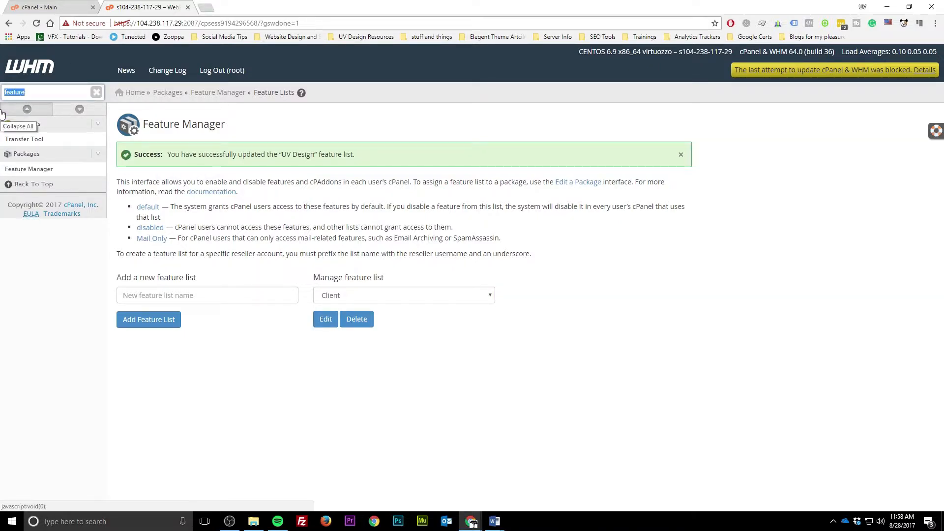
pyautogui.write('package')
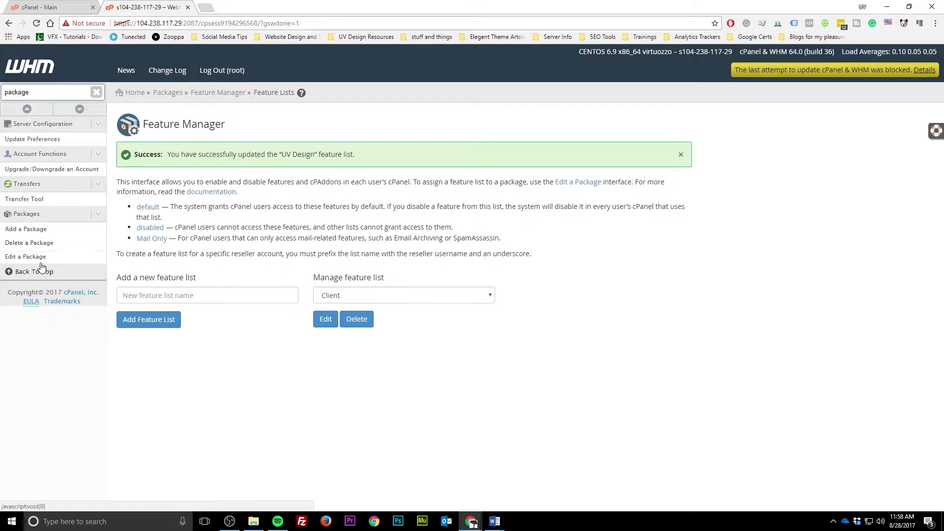
pyautogui.click(34, 231)
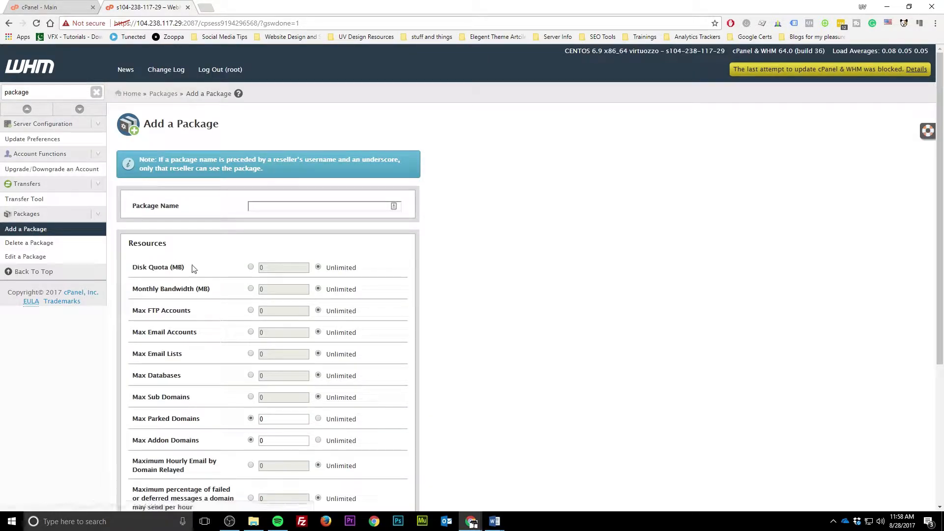
# - Look over the package's resources and settings, and name the new package UV Design
pyautogui.scroll(-1, 369, 237)
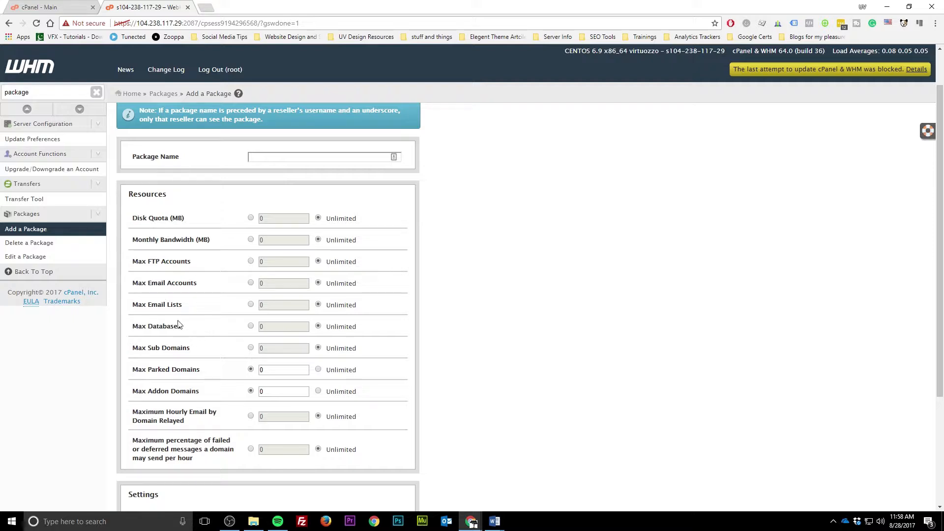
pyautogui.scroll(-2, 202, 345)
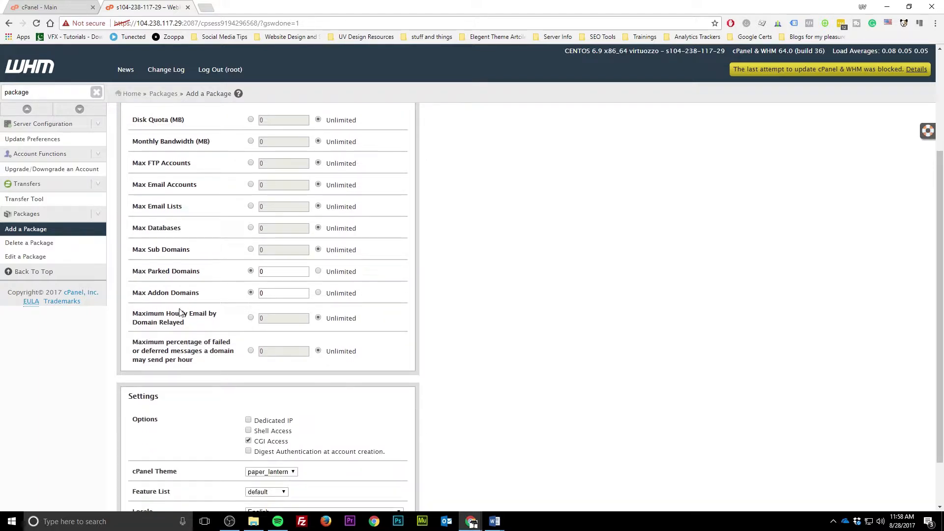
pyautogui.scroll(-1, 180, 311)
pyautogui.scroll(4, 185, 297)
pyautogui.click(284, 205)
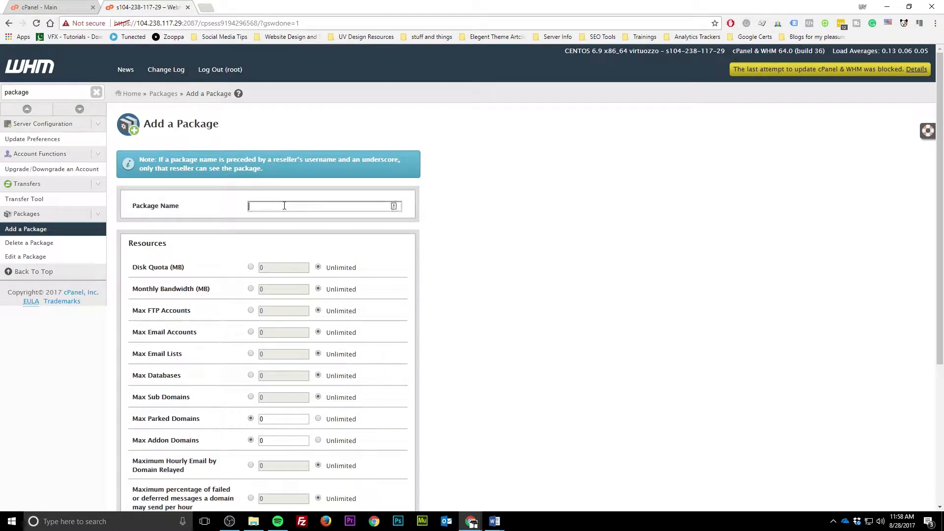
pyautogui.write('Uv ')
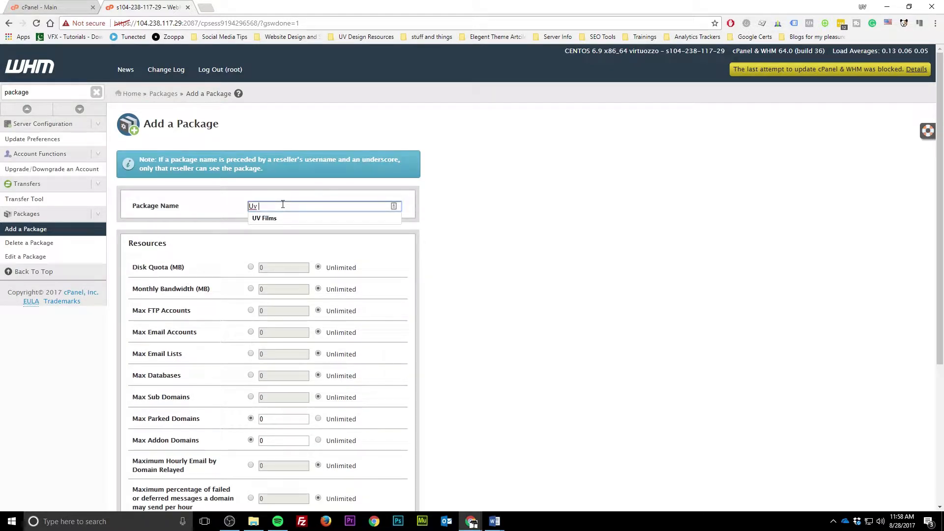
pyautogui.write('Design')
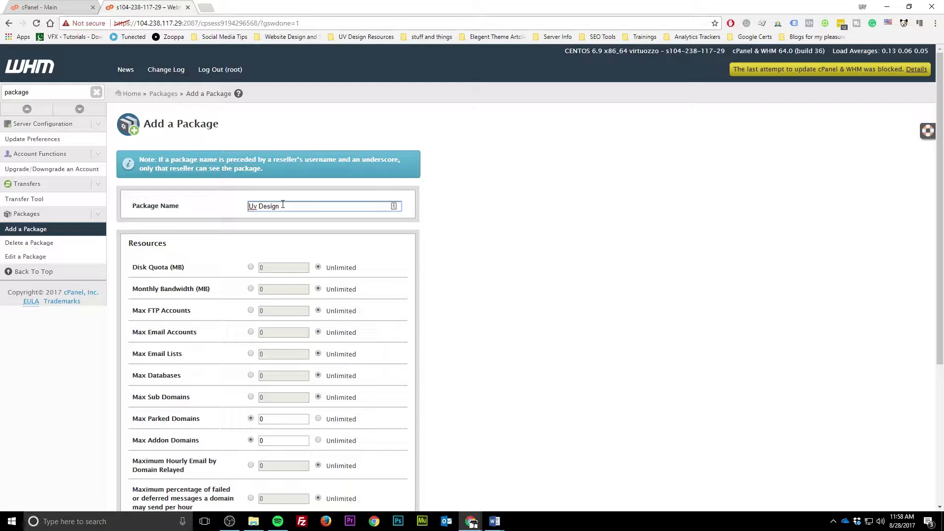
pyautogui.doubleClick(254, 207)
pyautogui.write('UV')
# - Limit the package to a 1000 MB disk quota, 2 FTP accounts, 4 email accounts and 0 email lists
pyautogui.click(251, 267)
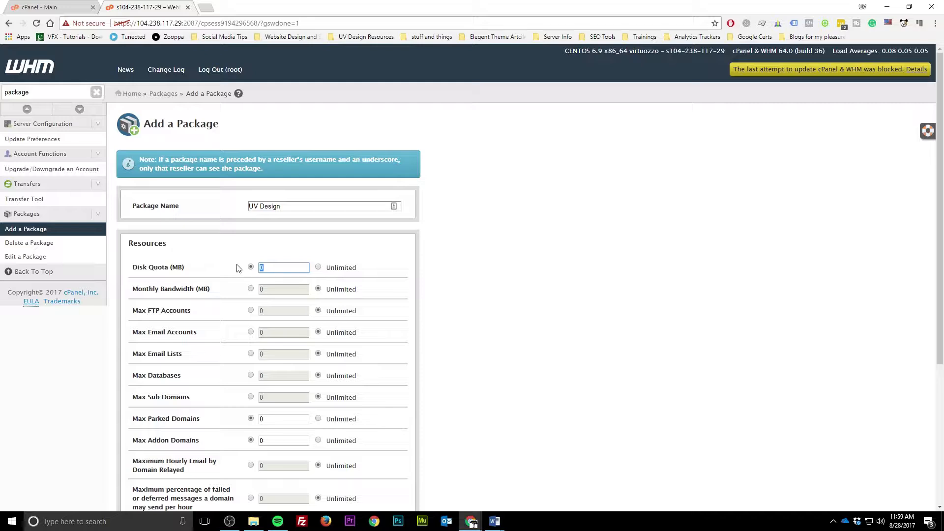
pyautogui.write('1000')
pyautogui.scroll(-3, 265, 290)
pyautogui.scroll(2, 295, 212)
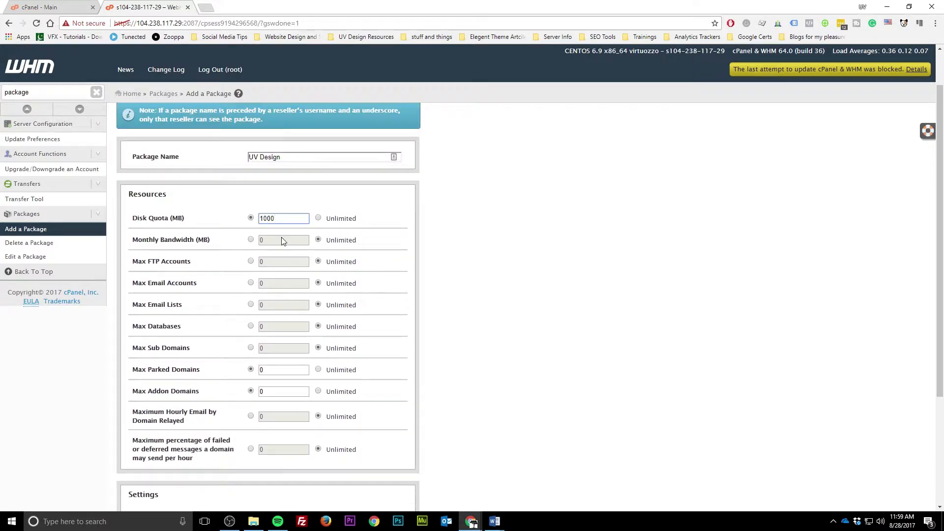
pyautogui.click(251, 261)
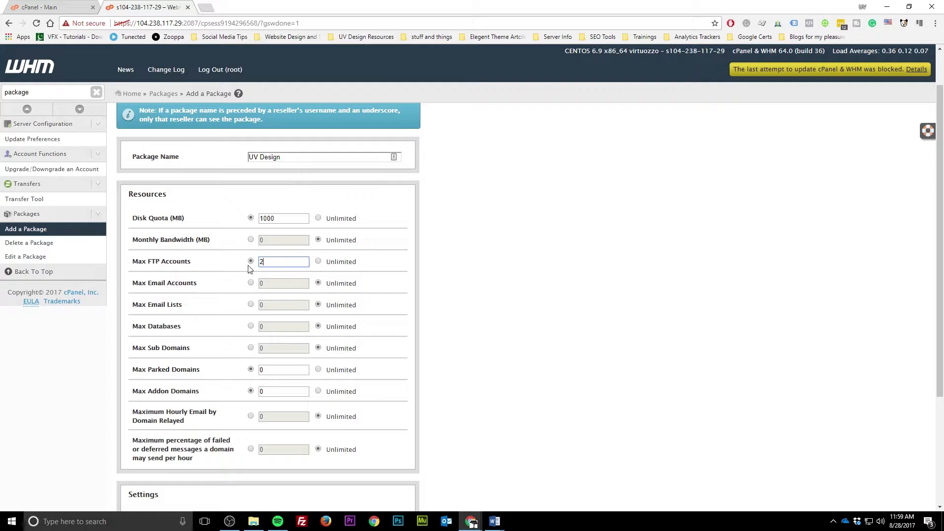
pyautogui.click(251, 283)
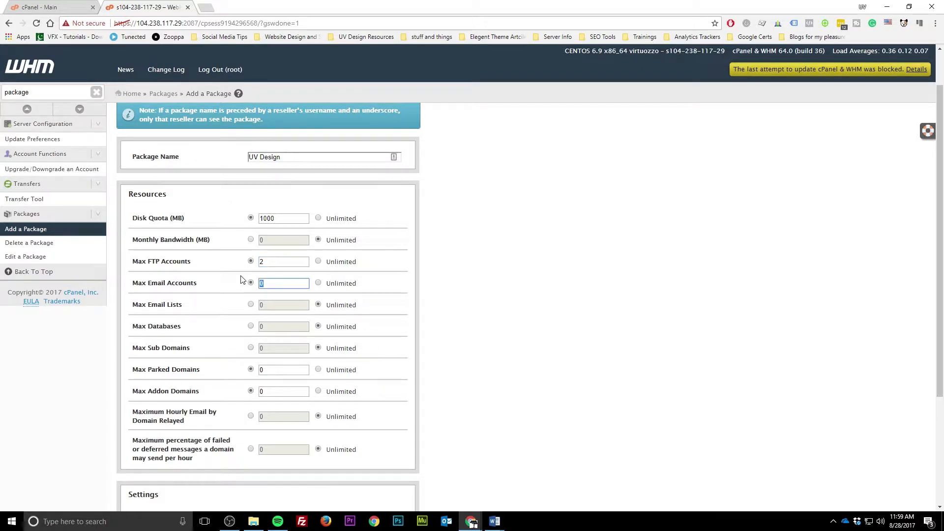
pyautogui.click(251, 305)
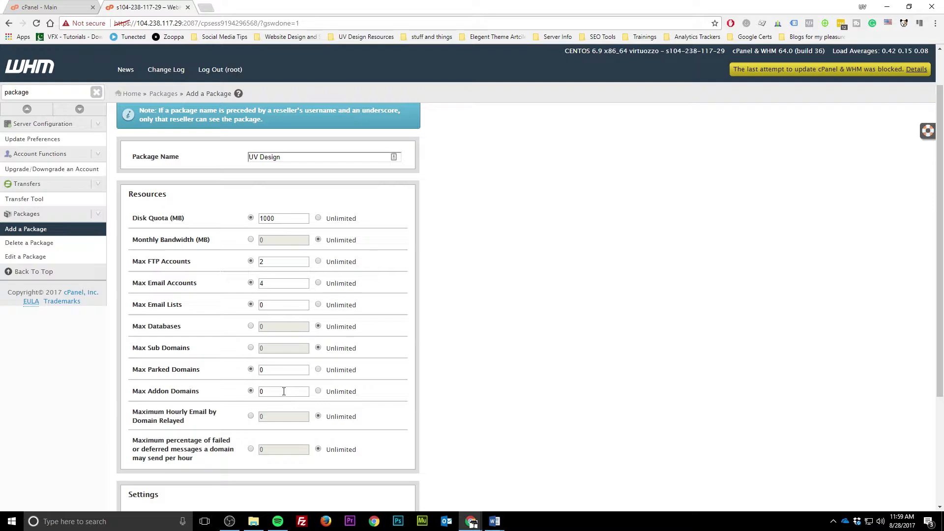
# - Check the cPanel main page for reference, and limit the WHM package to 2 databases and 5 sub domains
pyautogui.click(31, 7)
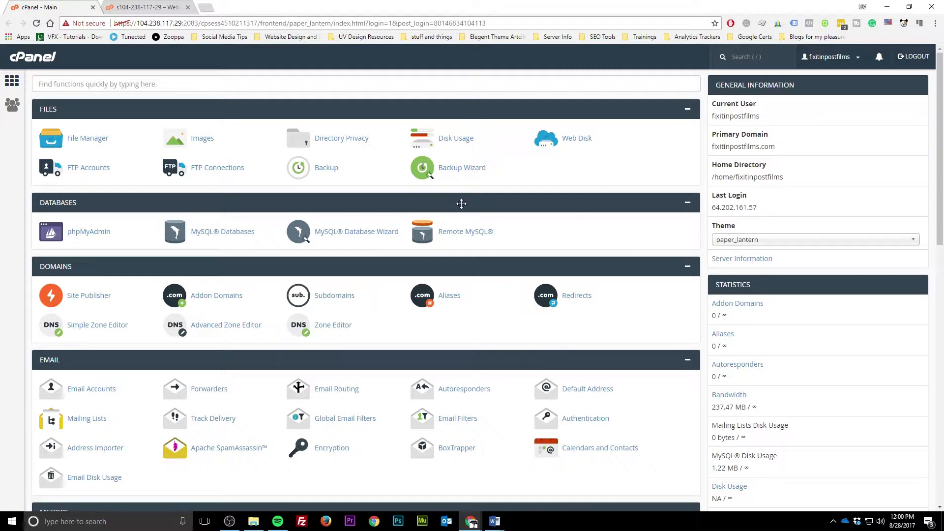
pyautogui.click(148, 7)
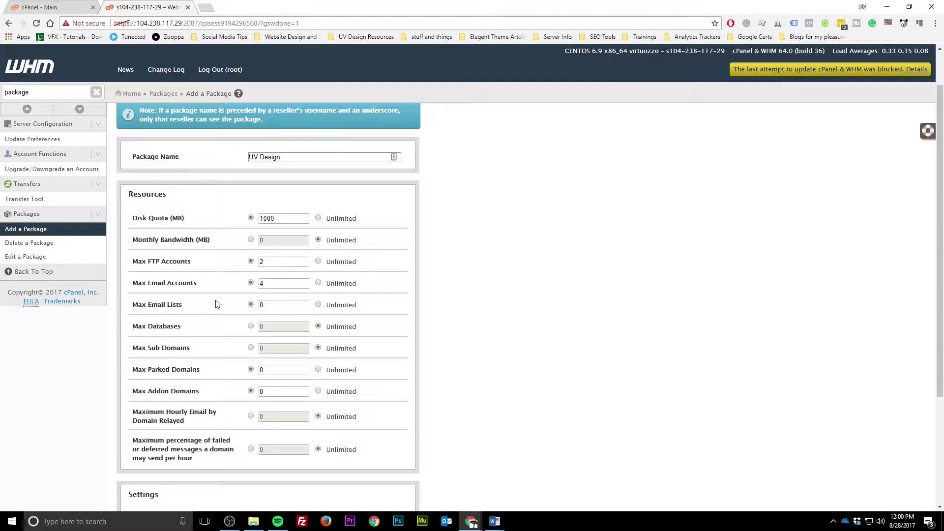
pyautogui.scroll(-3, 237, 336)
pyautogui.scroll(1, 242, 338)
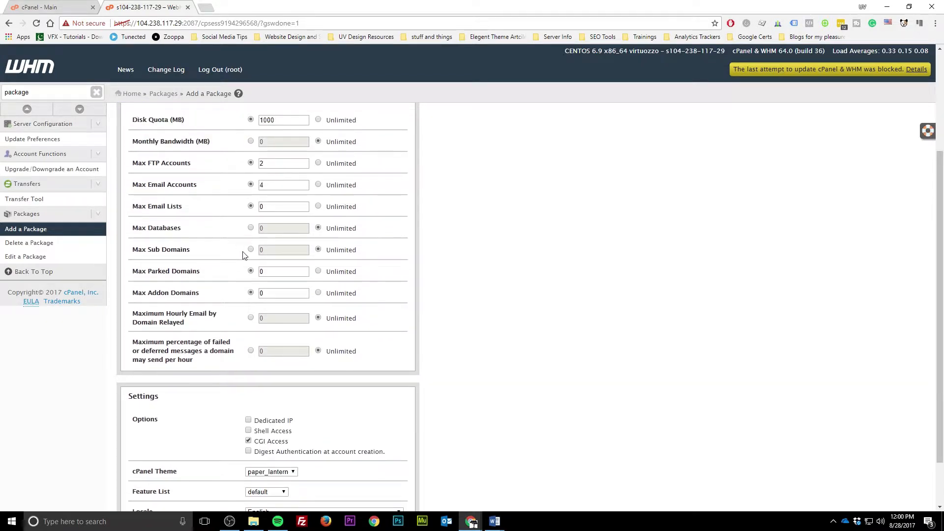
pyautogui.click(251, 228)
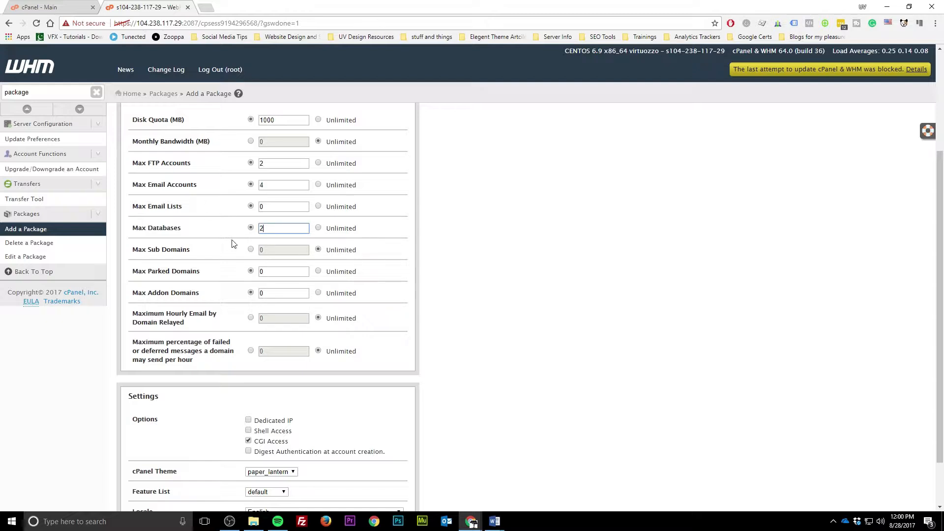
pyautogui.click(251, 251)
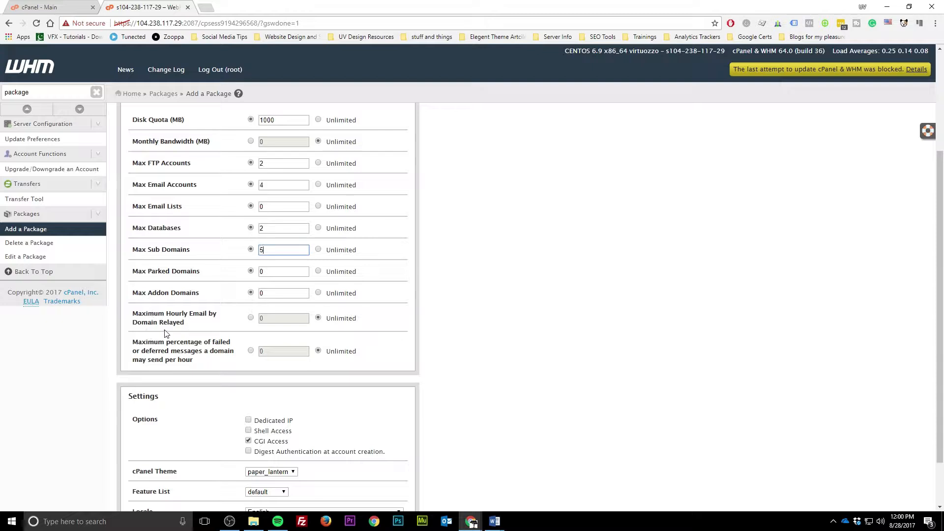
# - Check which cPanel themes are available in the package's settings
pyautogui.scroll(-2, 214, 349)
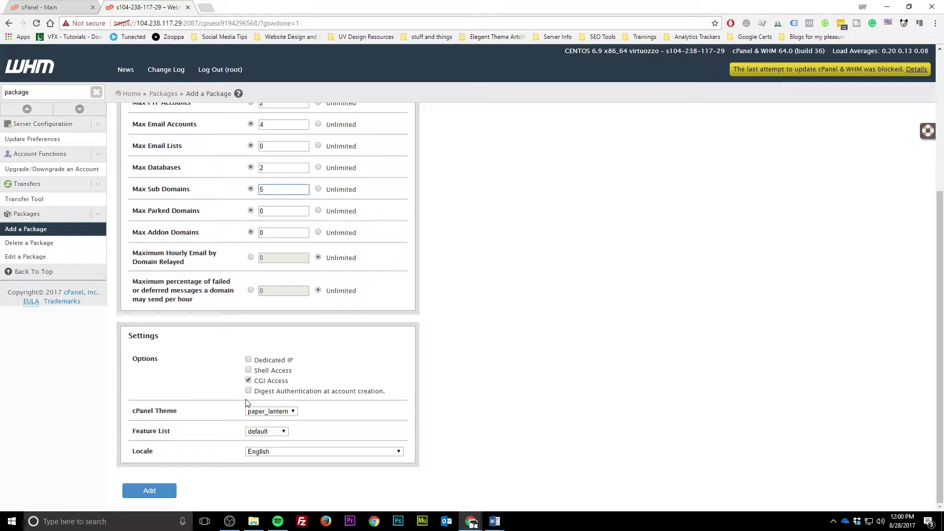
pyautogui.click(273, 411)
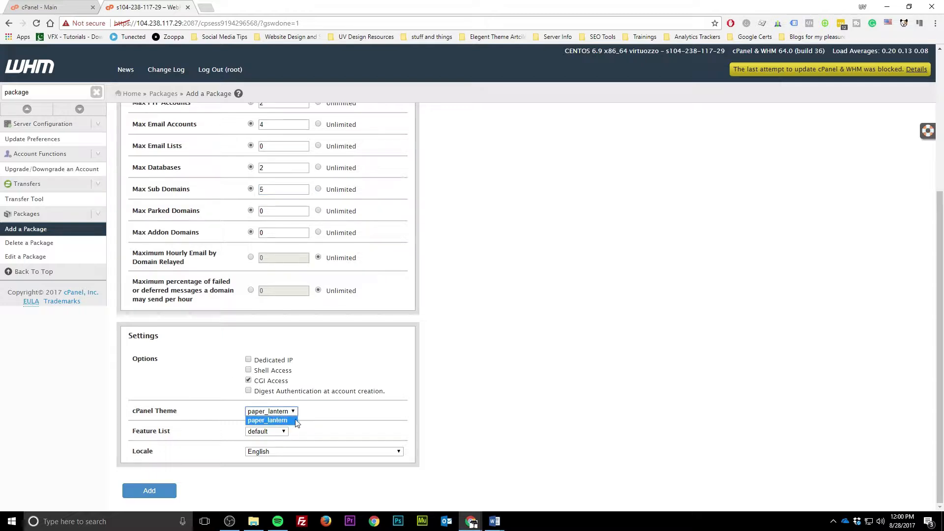
pyautogui.click(296, 411)
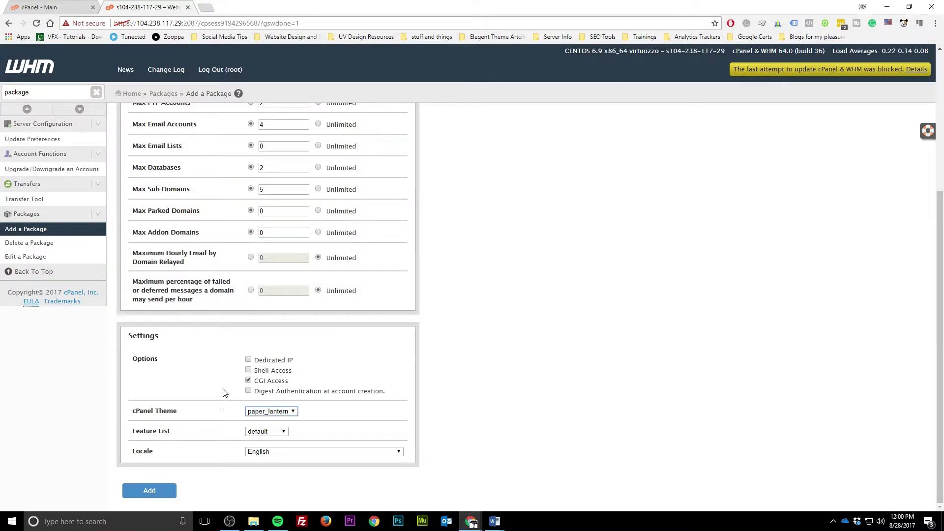
# - Review the package's limits, assign it the UV Design feature list, and add the package
pyautogui.scroll(4, 216, 436)
pyautogui.scroll(-4, 310, 231)
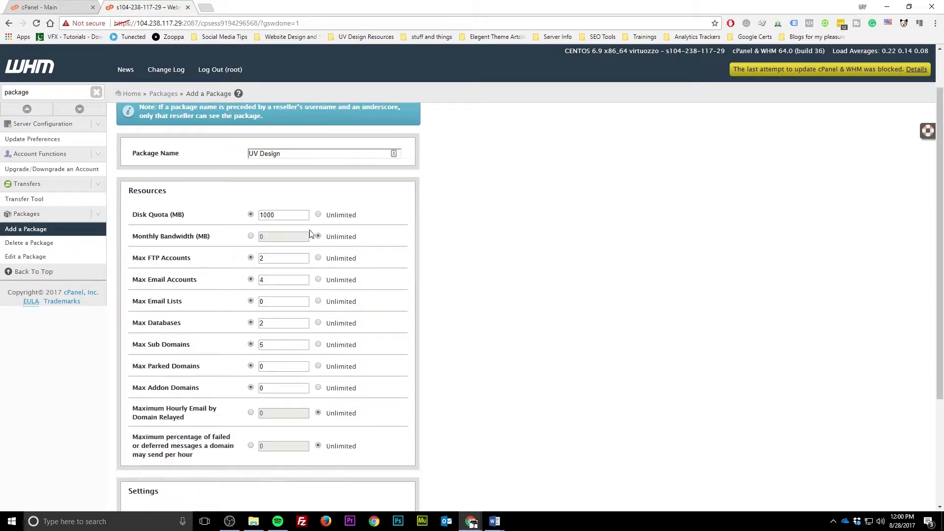
pyautogui.click(281, 432)
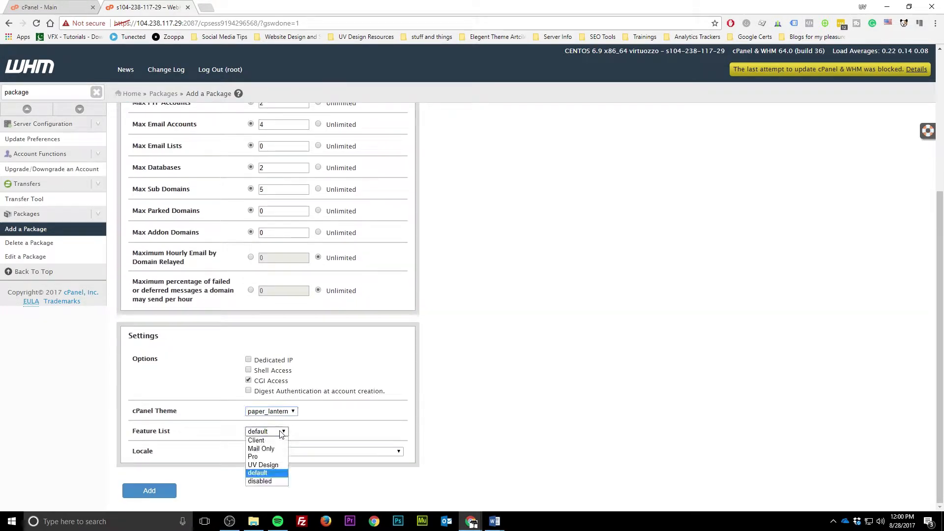
pyautogui.click(281, 432)
pyautogui.scroll(4, 293, 257)
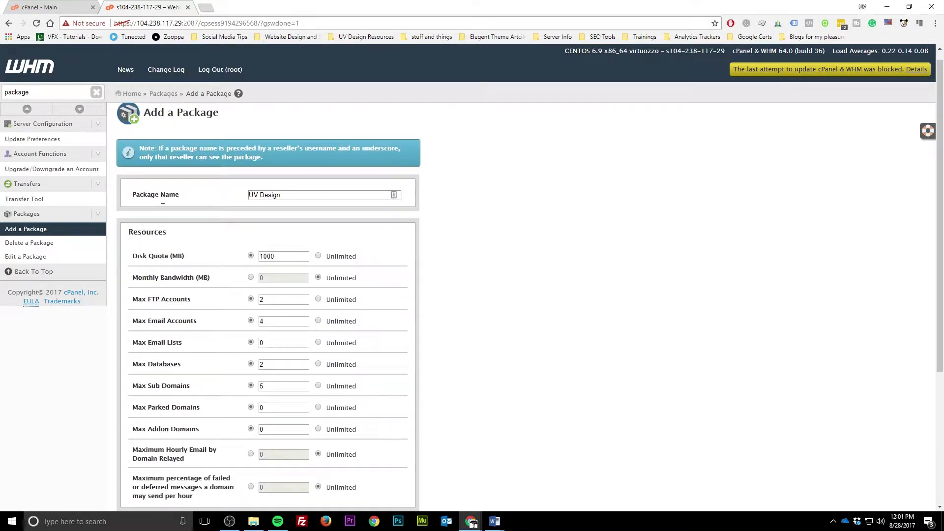
pyautogui.scroll(-4, 276, 249)
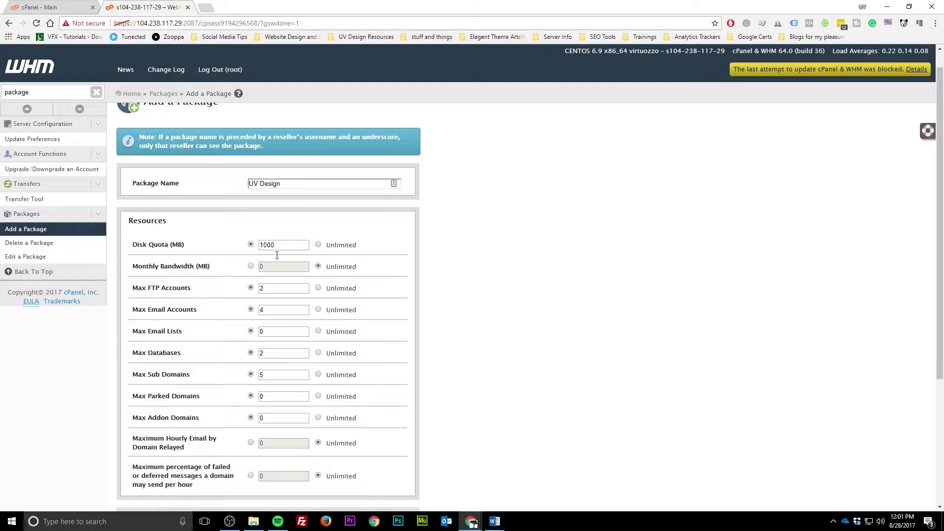
pyautogui.click(280, 436)
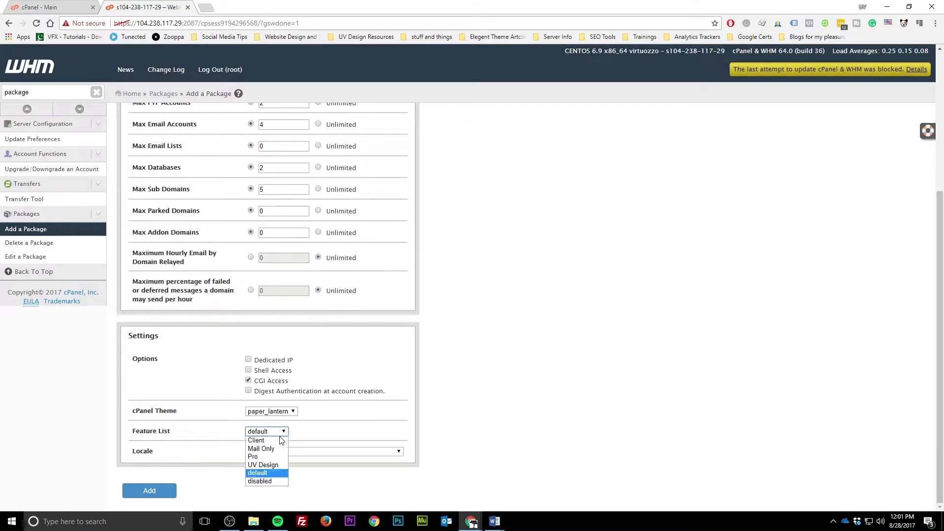
pyautogui.click(270, 463)
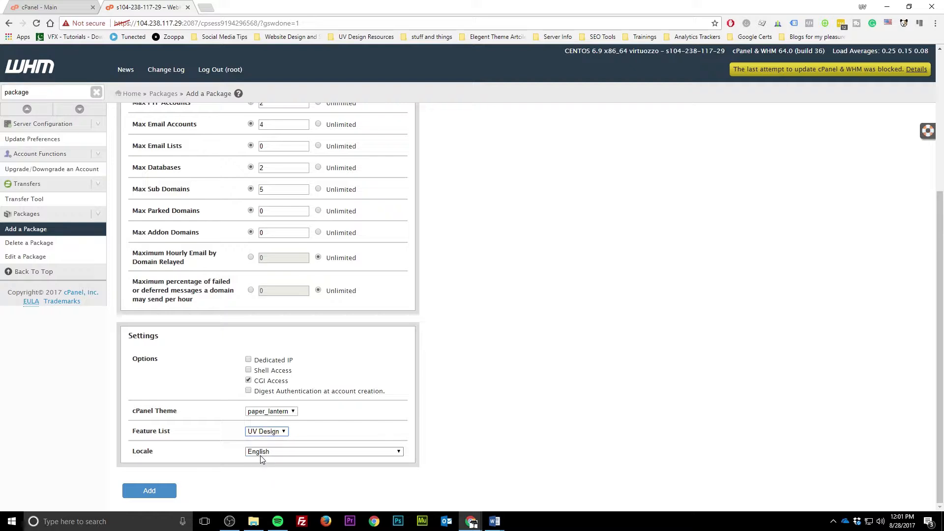
pyautogui.click(142, 492)
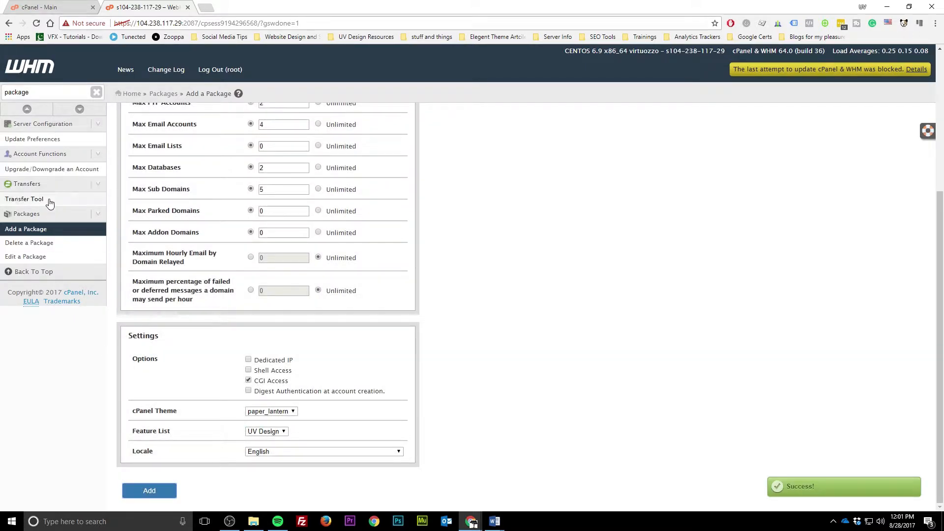
# - Open the UV Design package for editing and look over its resource limits and settings
pyautogui.click(34, 213)
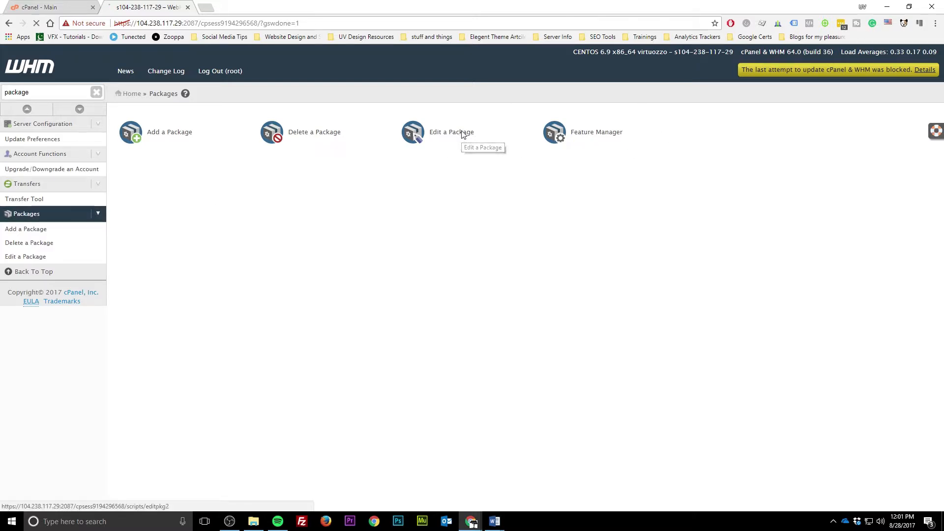
pyautogui.click(462, 135)
pyautogui.click(140, 185)
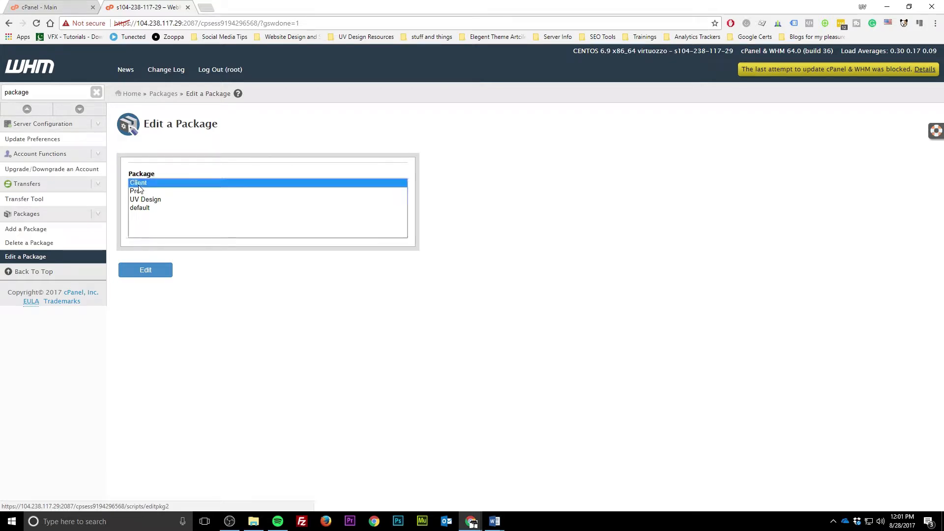
pyautogui.click(147, 201)
pyautogui.click(150, 274)
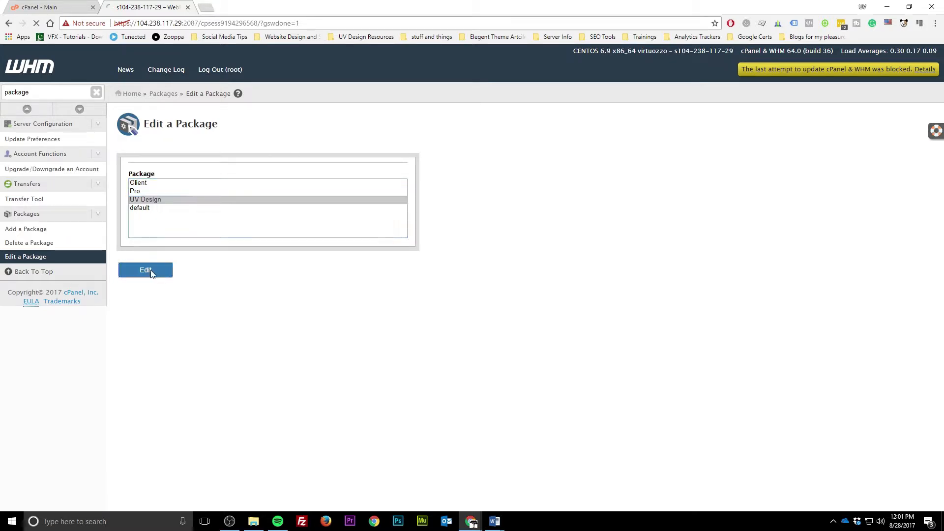
pyautogui.scroll(-5, 305, 390)
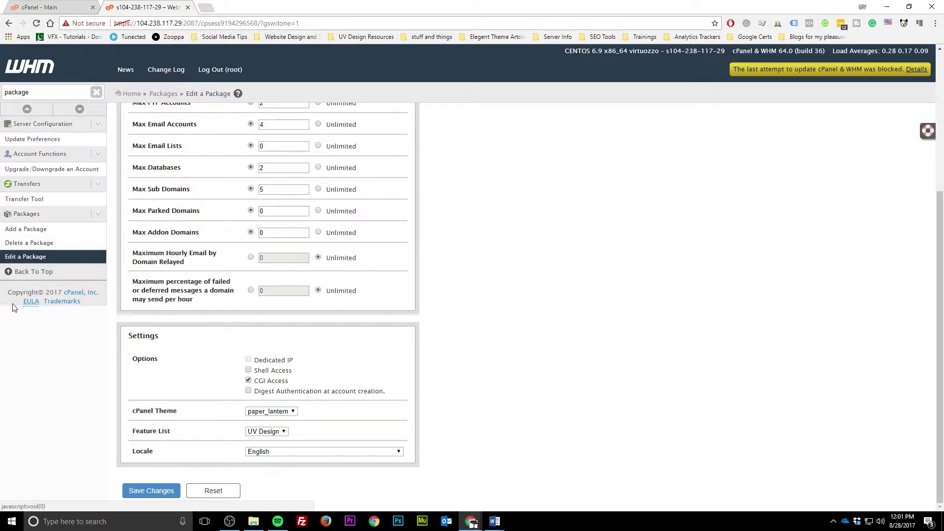
# - Find the Create a New Account page and check which packages a new account can be given
pyautogui.doubleClick(3, 94)
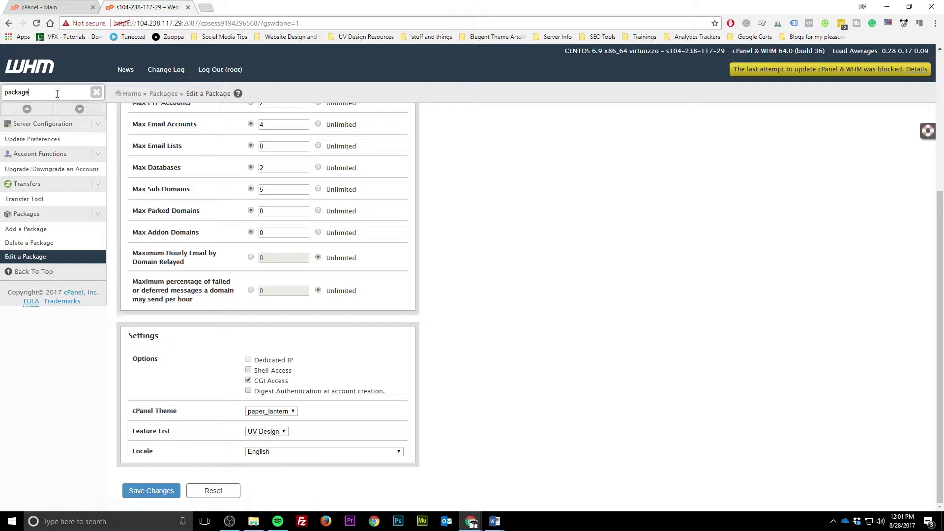
pyautogui.write('crea')
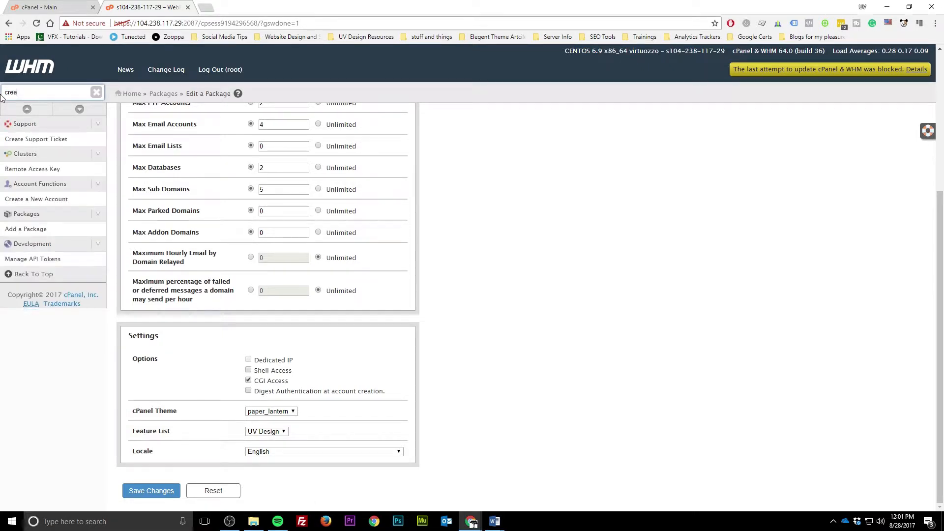
pyautogui.click(24, 199)
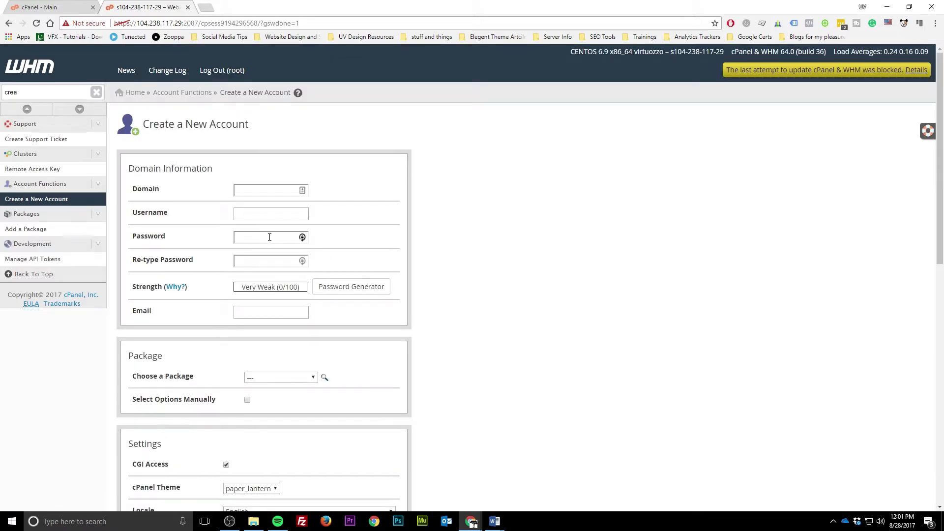
pyautogui.scroll(-2, 269, 237)
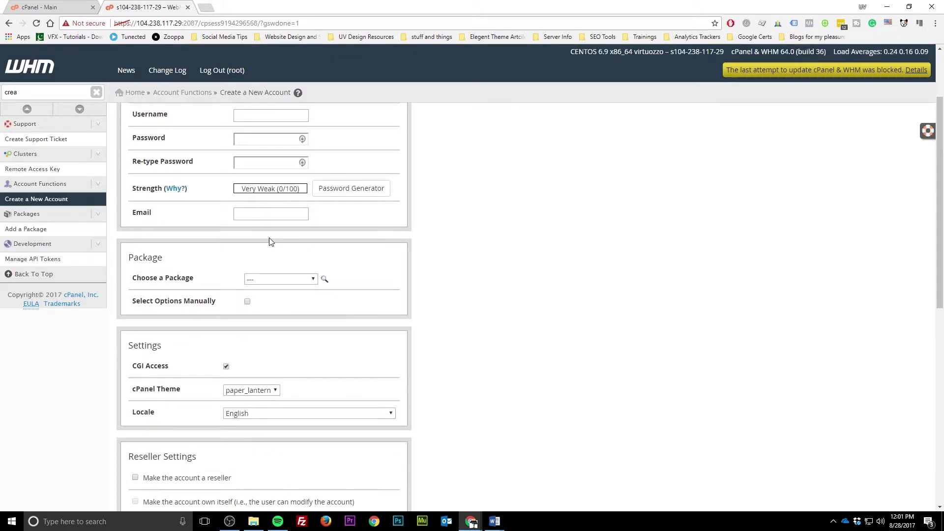
pyautogui.click(287, 281)
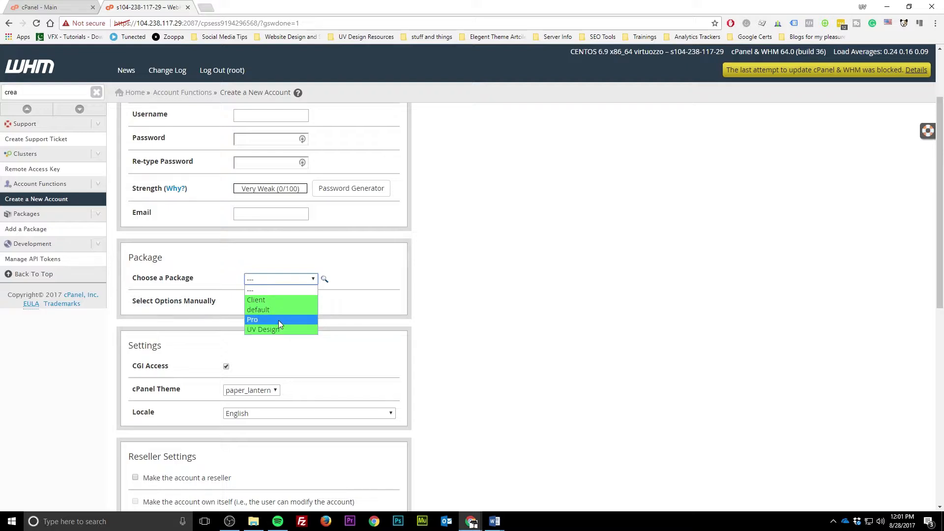
# - Find the Modify an Account page and open the fiipproductions account for modification
pyautogui.moveTo(35, 90); pyautogui.dragTo(2, 99)
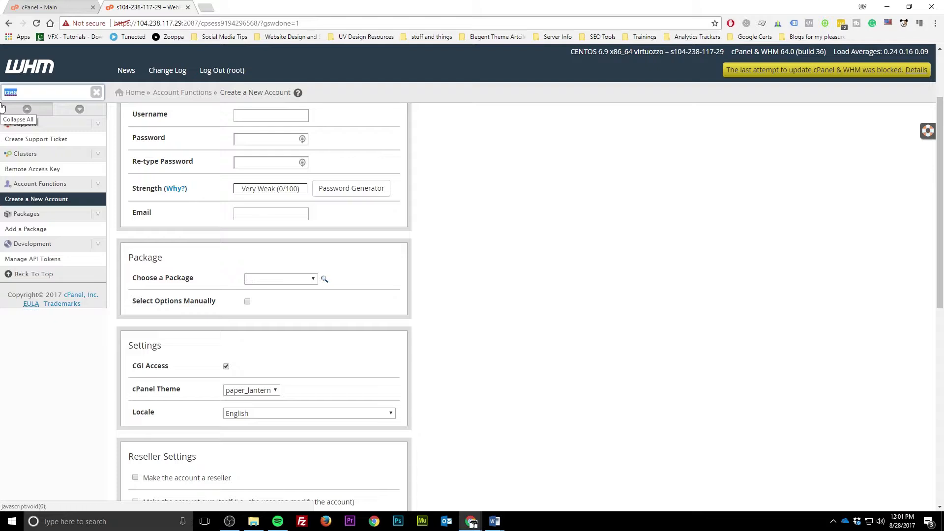
pyautogui.write('mod')
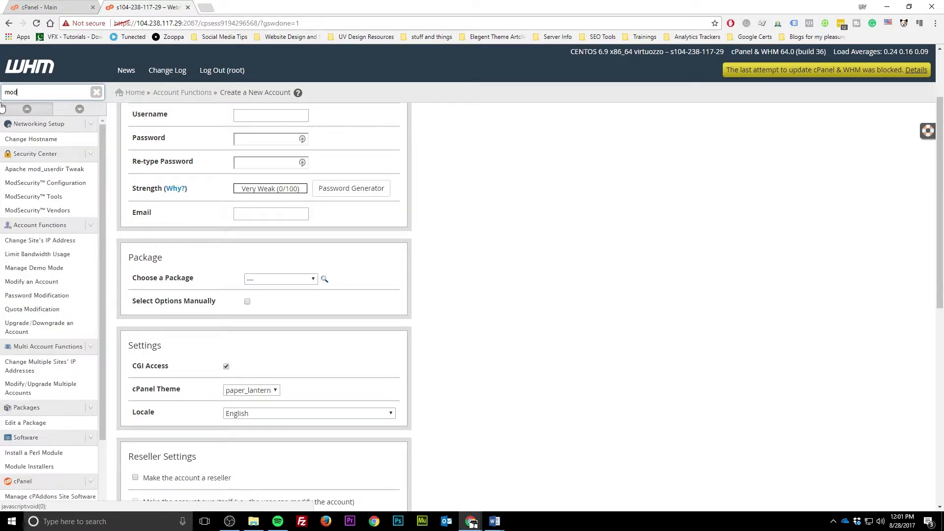
pyautogui.write('ify')
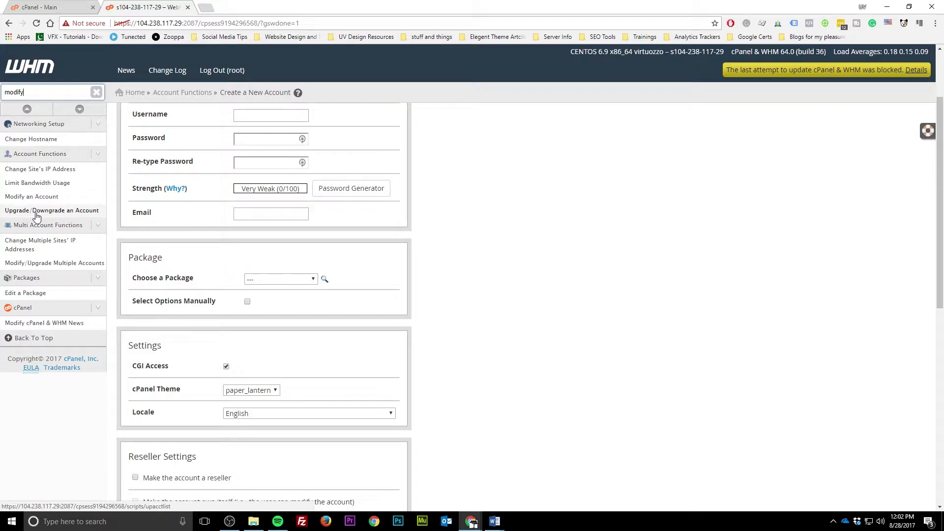
pyautogui.click(23, 199)
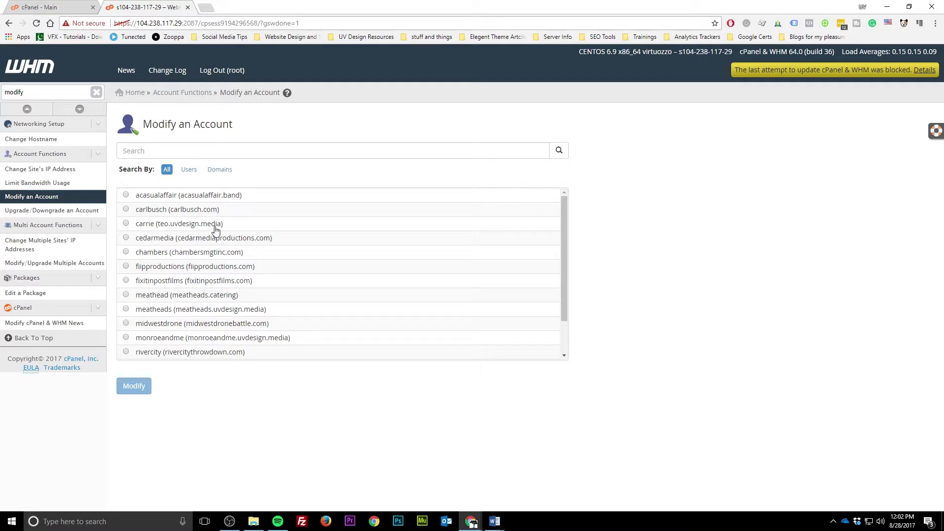
pyautogui.scroll(-1, 207, 238)
pyautogui.scroll(1, 202, 251)
pyautogui.click(190, 273)
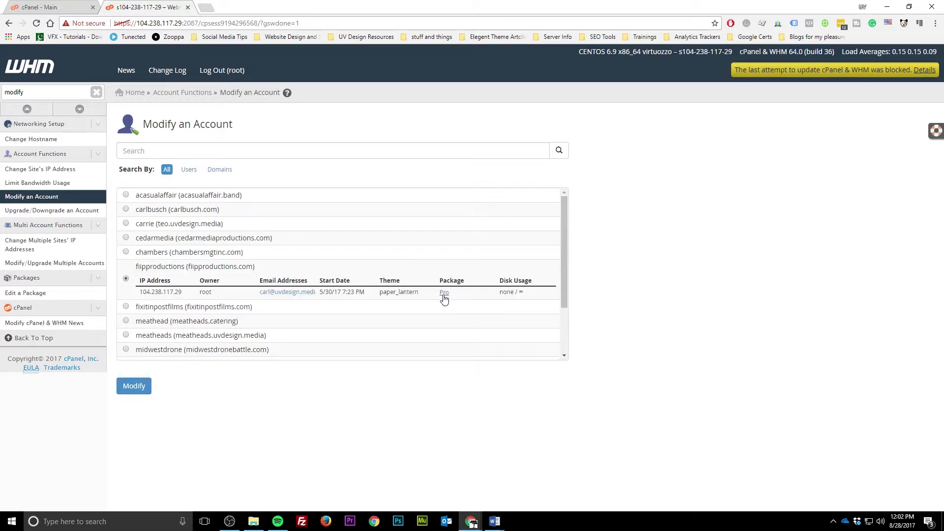
pyautogui.click(132, 387)
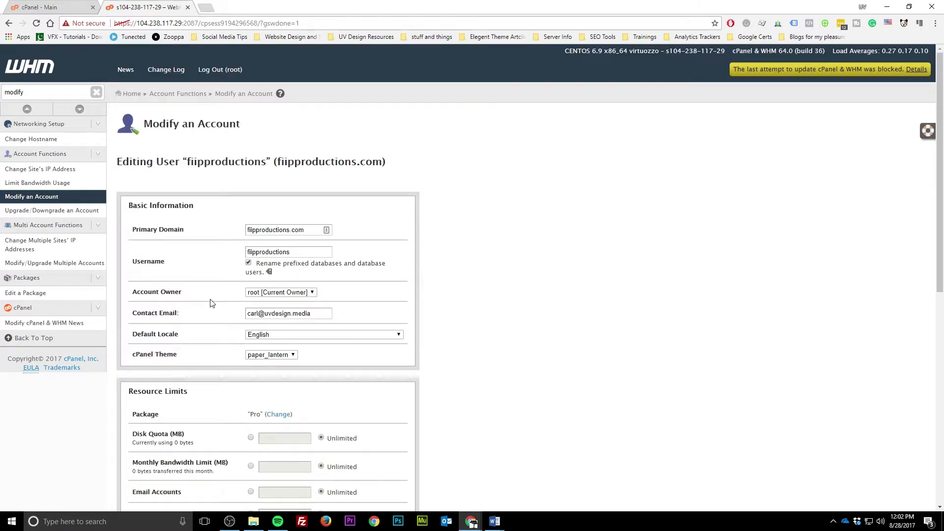
# - Change the fiipproductions account's package to UV Design
pyautogui.scroll(-2, 211, 302)
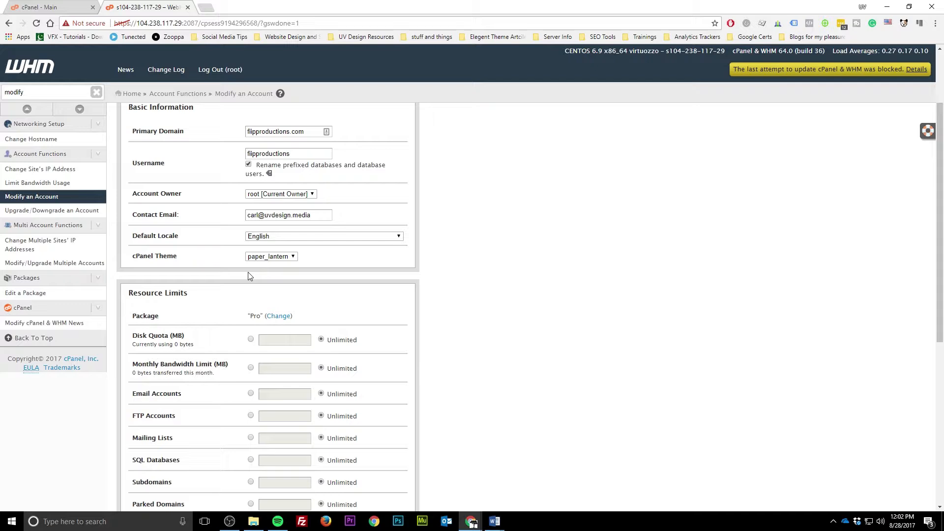
pyautogui.scroll(-3, 248, 274)
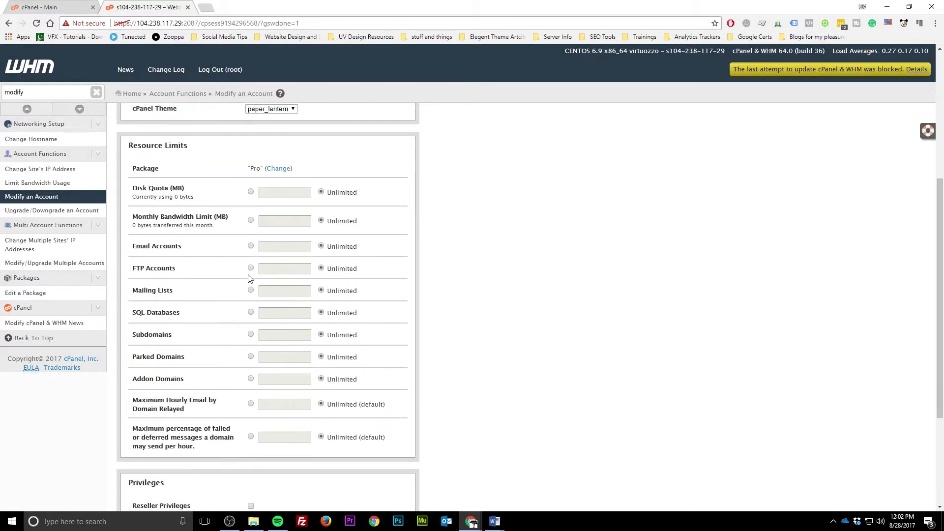
pyautogui.click(277, 169)
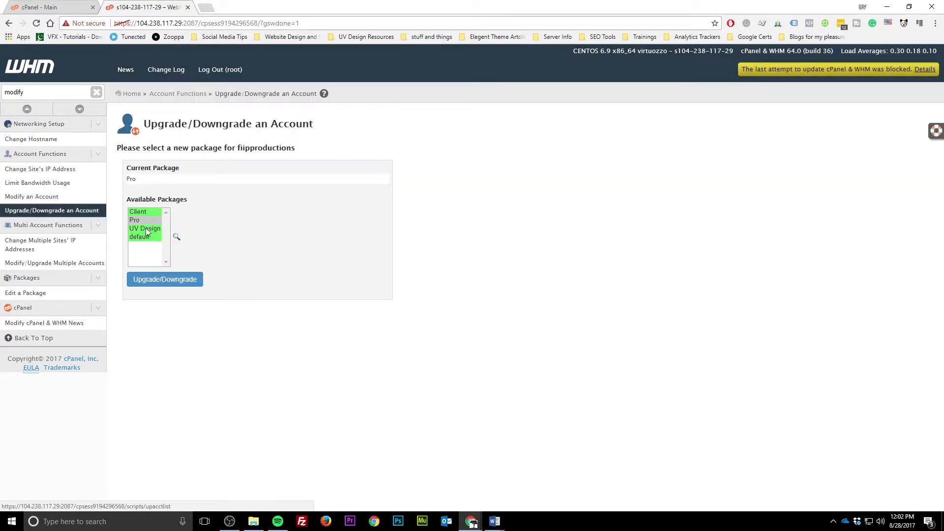
pyautogui.click(146, 228)
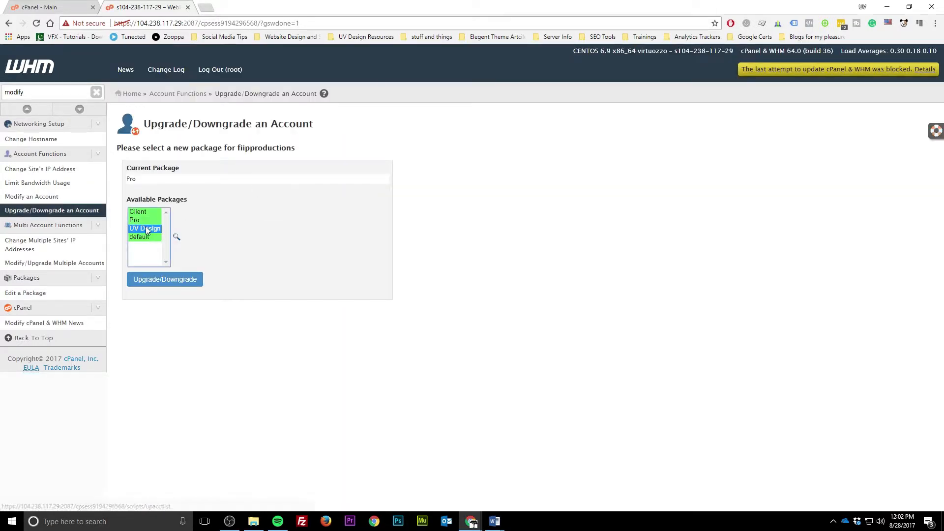
pyautogui.click(173, 288)
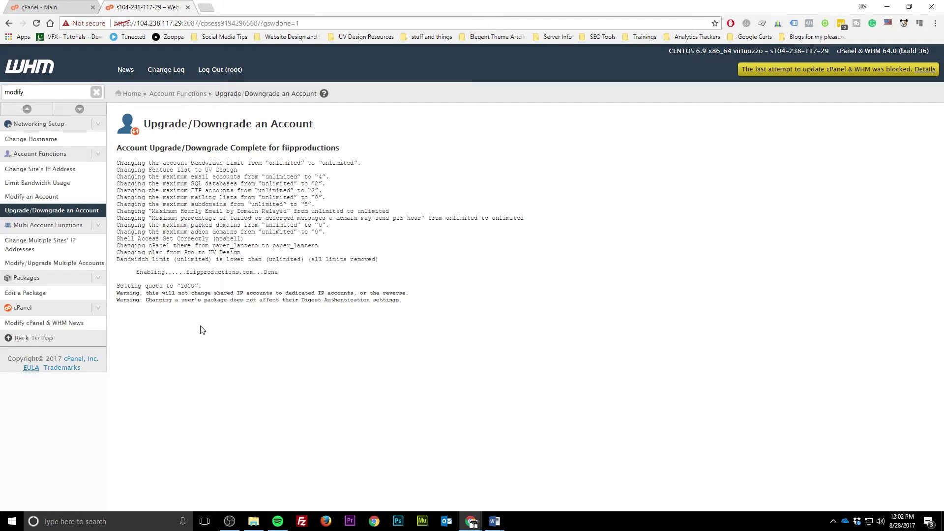
# - Check the reloaded cPanel main page and its statistics, and show the second page of cPanel sites in the GoDaddy server dashboard
pyautogui.click(14, 5)
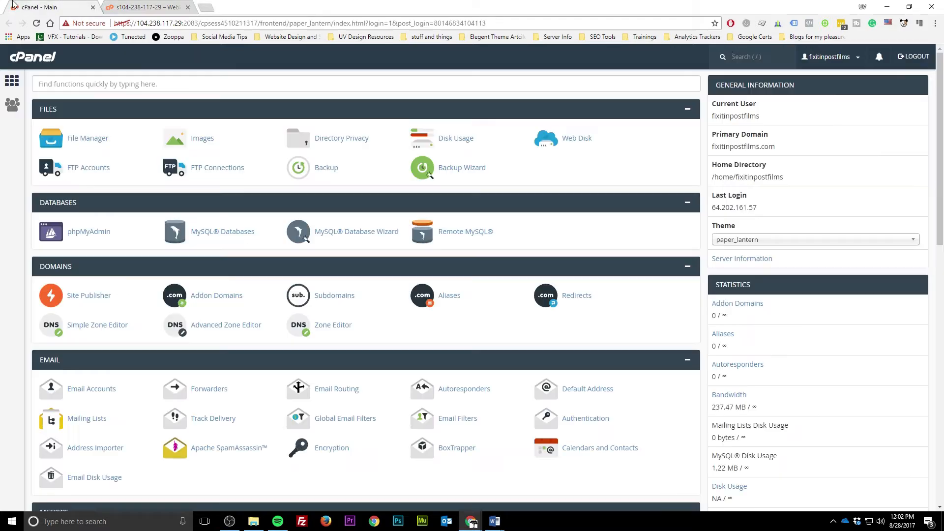
pyautogui.scroll(-3, 831, 374)
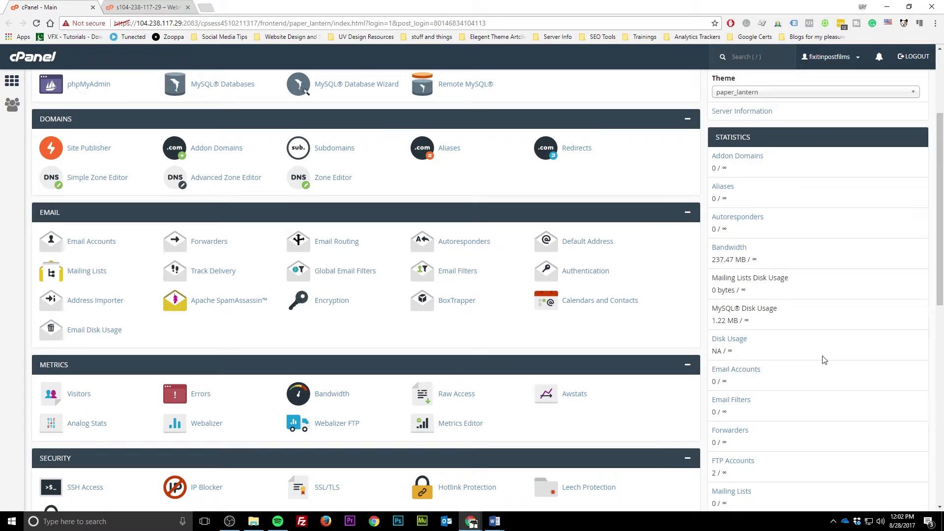
pyautogui.press('F5')
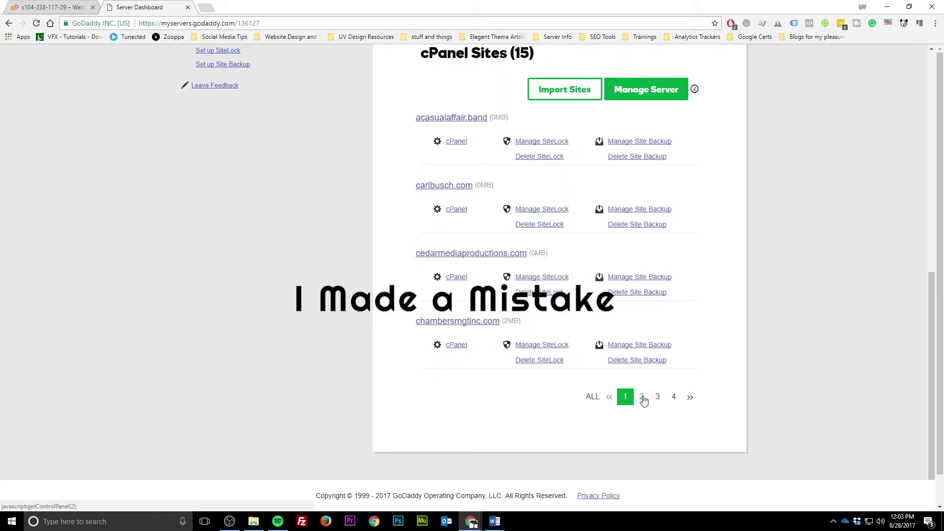
pyautogui.click(643, 398)
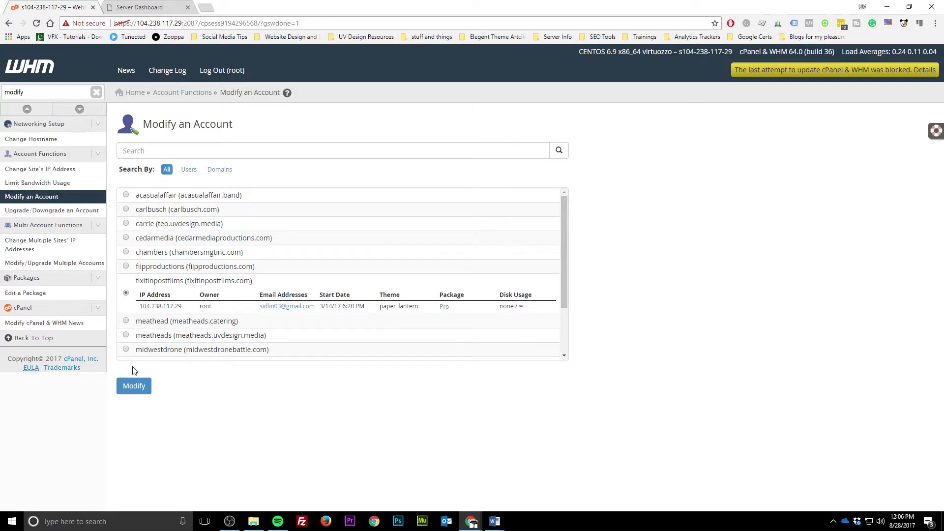
# - Open the fixitinpostfilms account for modification and change its package to UV Design
pyautogui.click(132, 389)
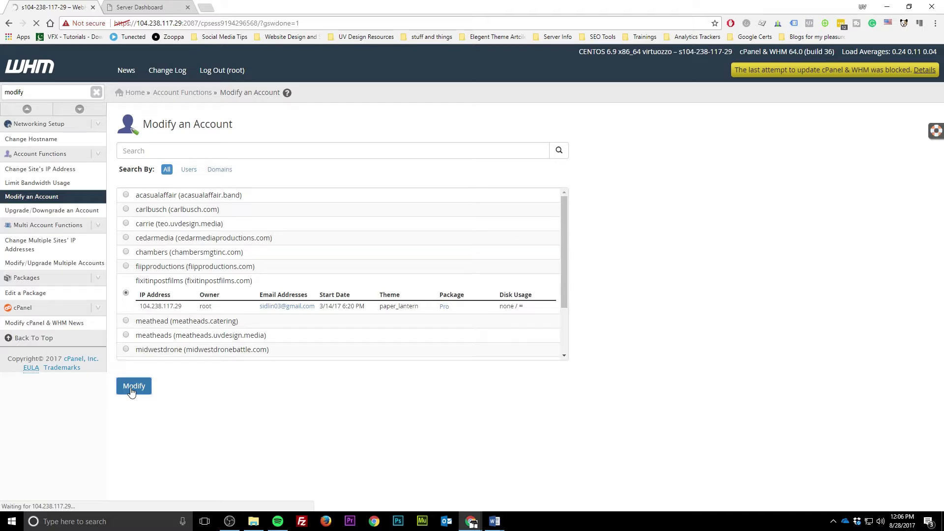
pyautogui.scroll(-5, 242, 305)
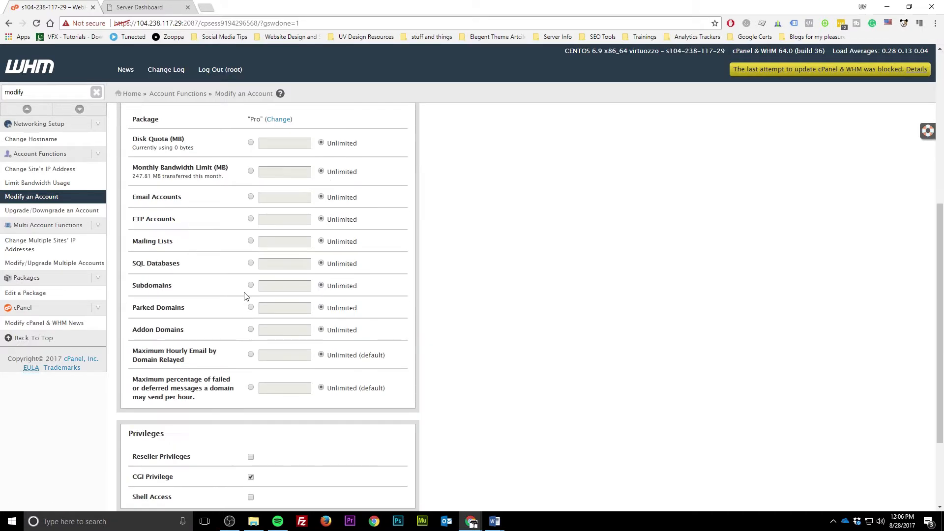
pyautogui.scroll(3, 265, 275)
pyautogui.click(278, 270)
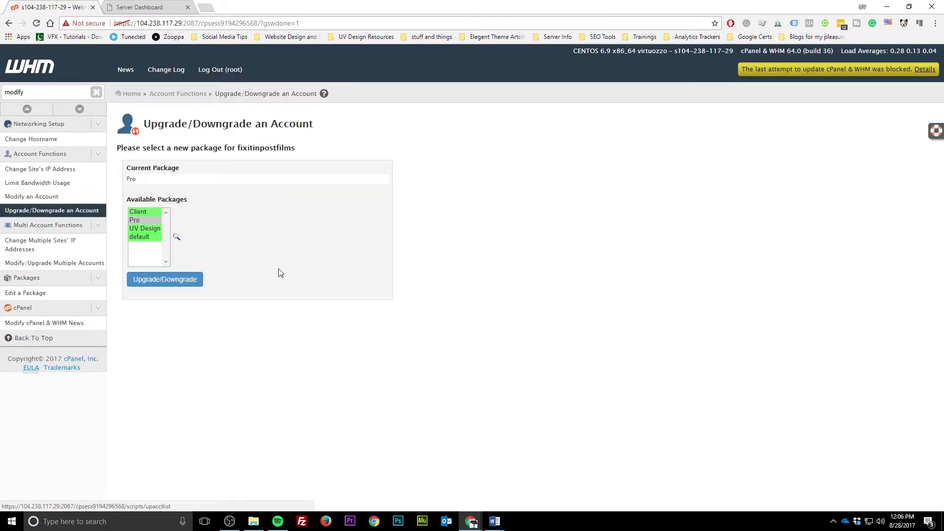
pyautogui.click(153, 229)
pyautogui.click(177, 284)
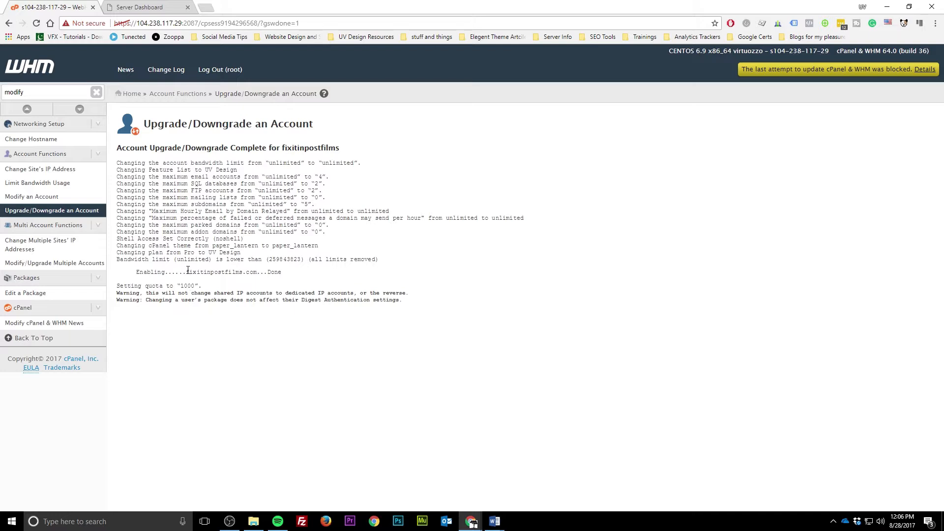
# - Switch to the GoDaddy server dashboard and open the cPanel of fixitinpostfilms.com to check its available features
pyautogui.click(138, 6)
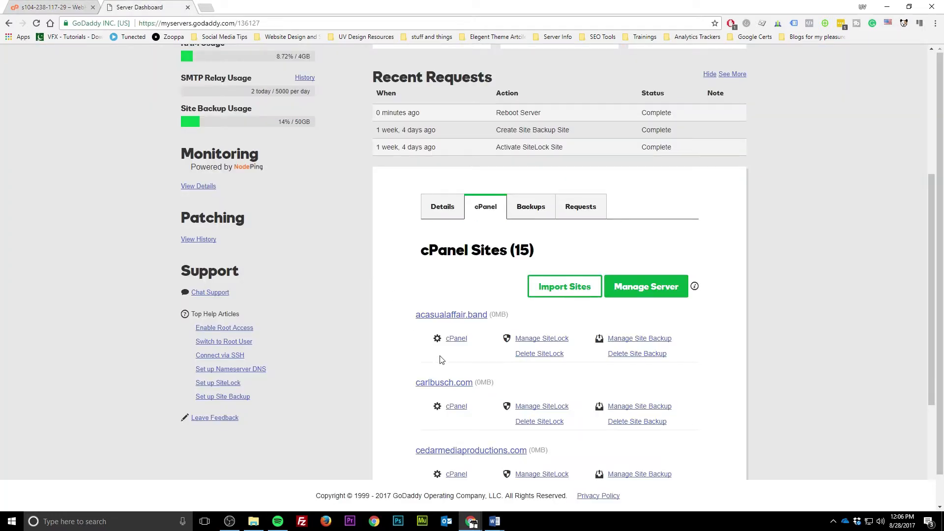
pyautogui.scroll(-2, 497, 339)
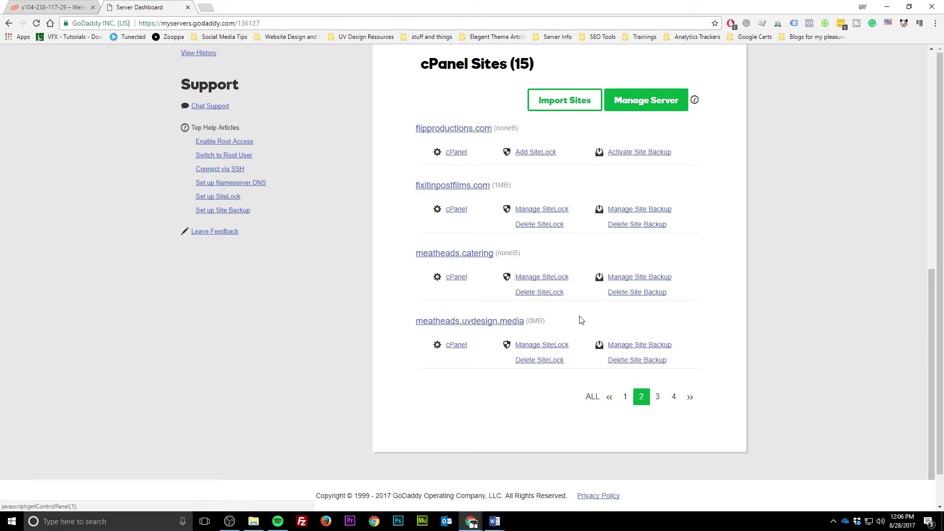
pyautogui.click(453, 211)
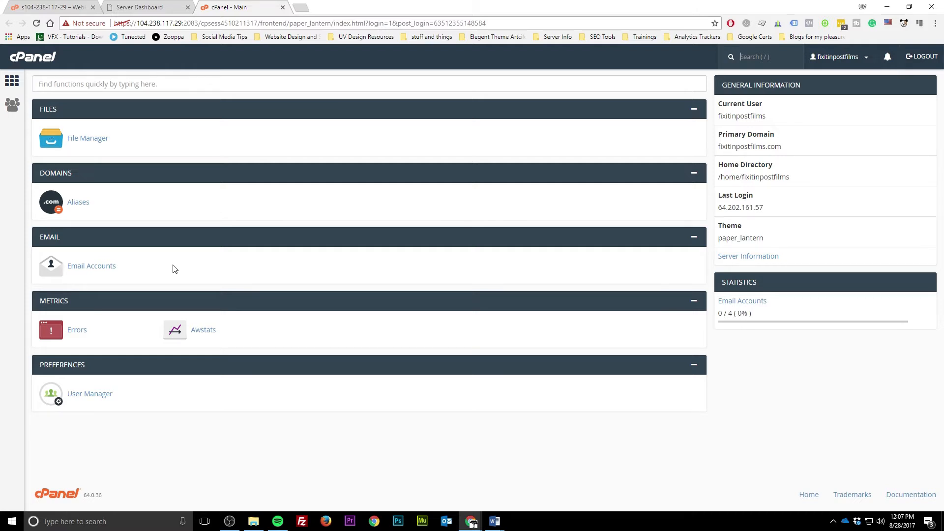
# - Return to WHM, find the Feature Manager, and open the UV Design feature list for editing
pyautogui.click(50, 10)
pyautogui.doubleClick(2, 94)
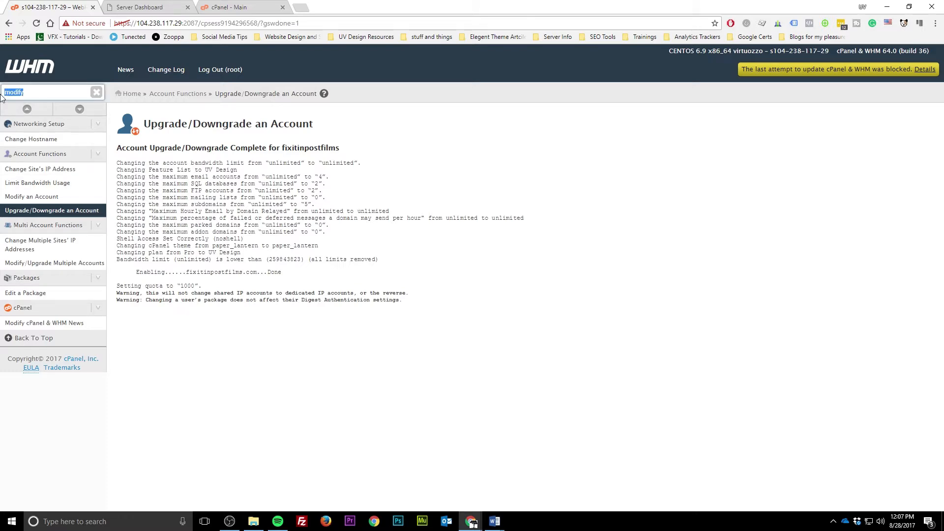
pyautogui.write('fea')
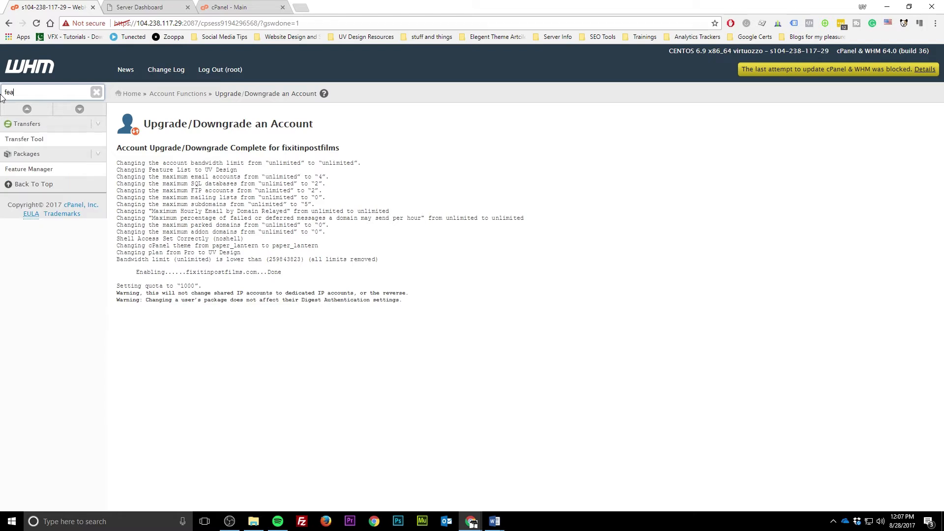
pyautogui.click(28, 169)
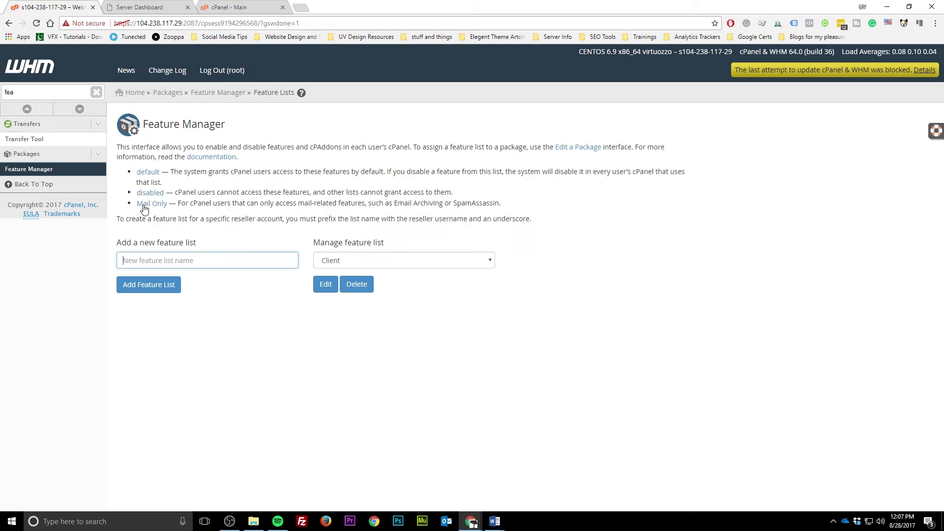
pyautogui.click(323, 261)
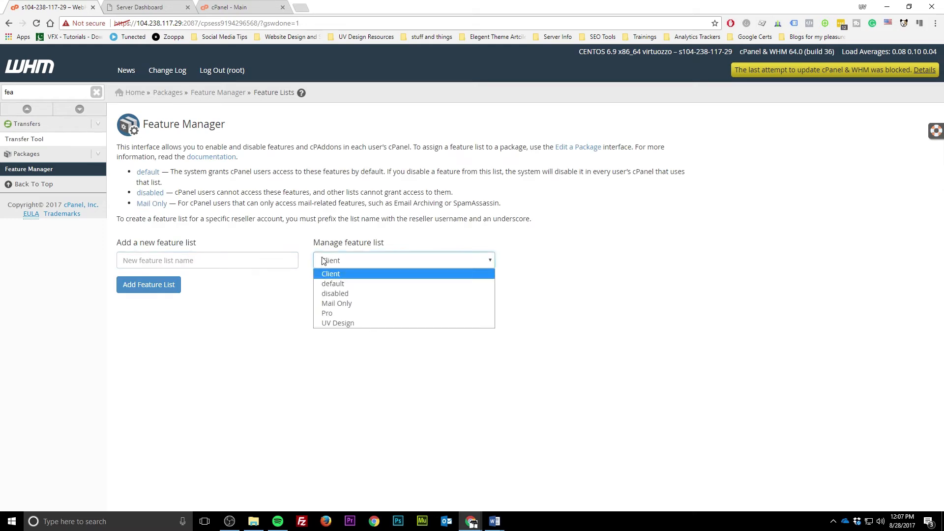
pyautogui.click(332, 322)
pyautogui.click(325, 285)
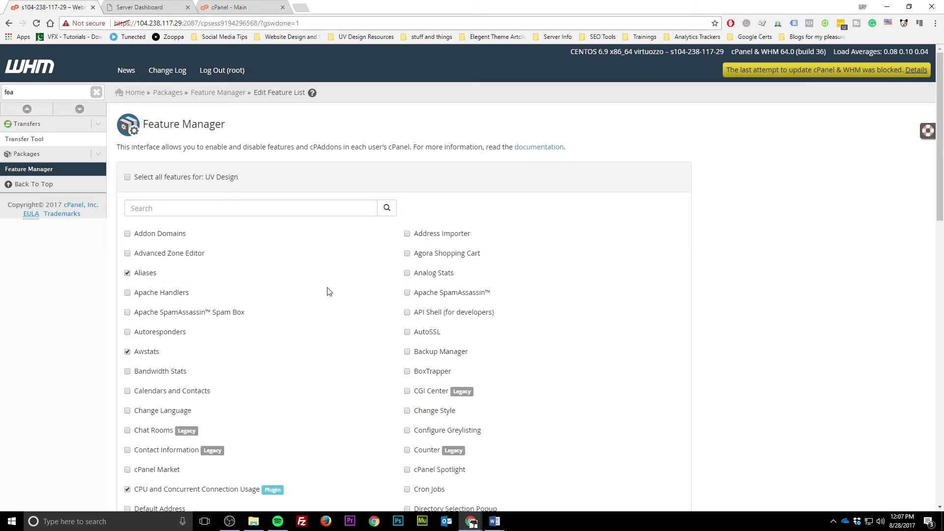
# - Search the UV Design features for "list", enable Mailing Lists, and save the feature list
pyautogui.click(305, 209)
pyautogui.write('list')
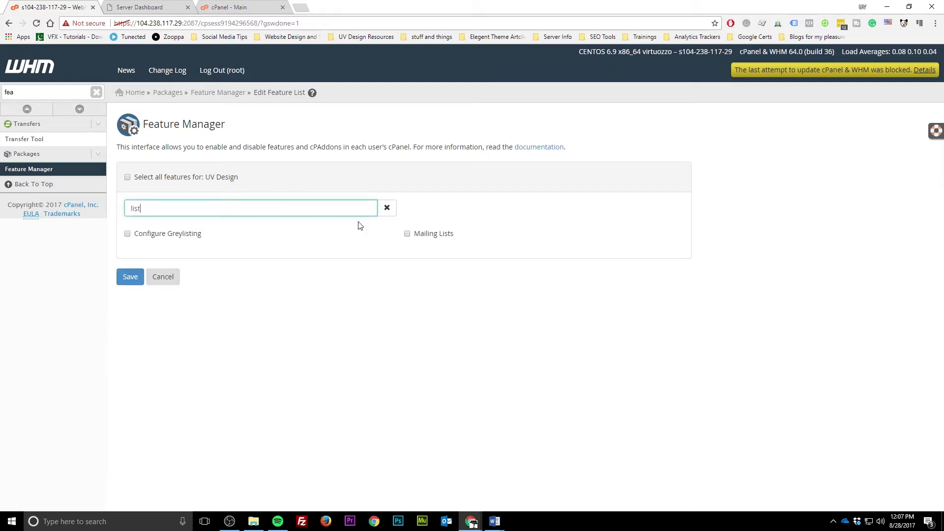
pyautogui.click(407, 234)
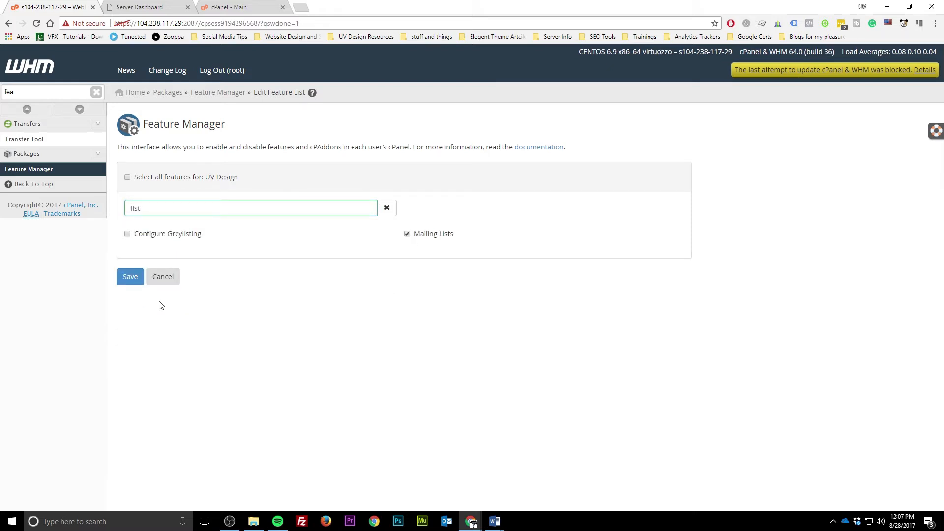
pyautogui.click(130, 277)
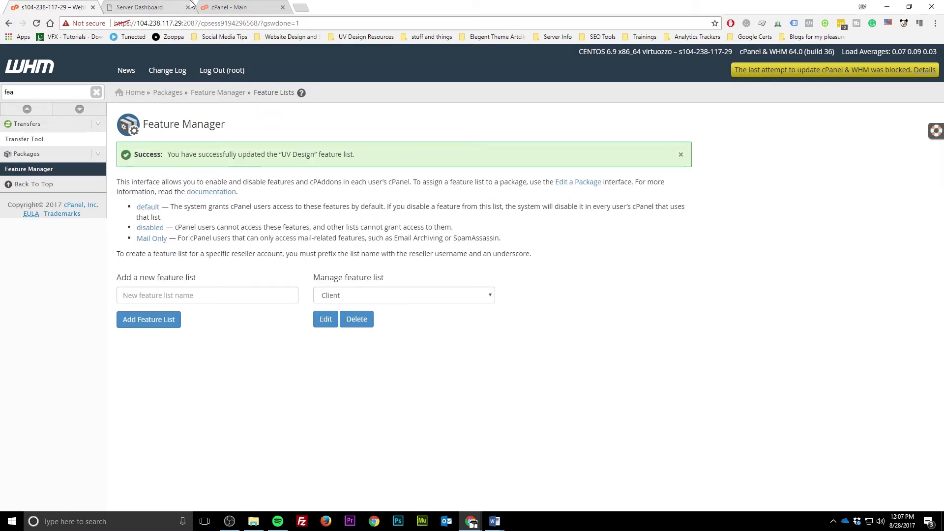
# - Reload the fixitinpostfilms cPanel main page to check its Email features, and mute the Facebook notifications for an hour
pyautogui.click(228, 6)
pyautogui.press('F5')
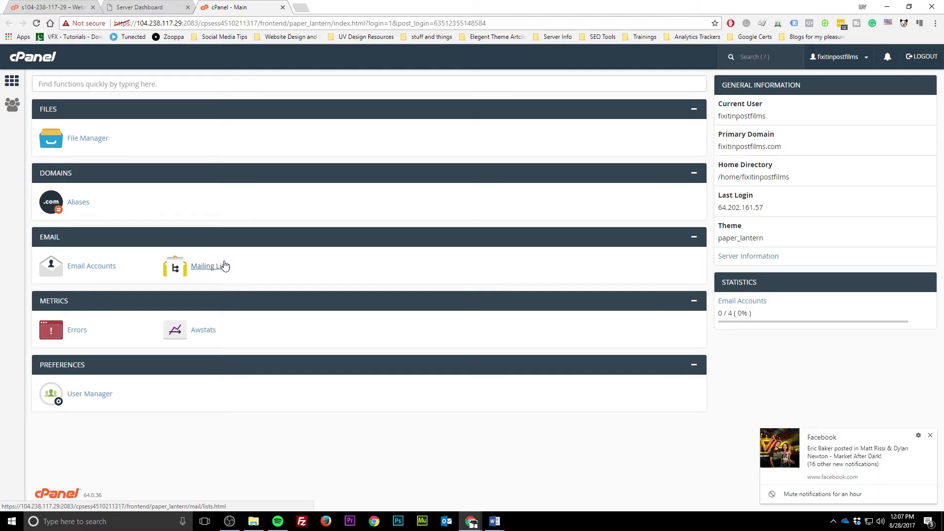
pyautogui.click(835, 496)
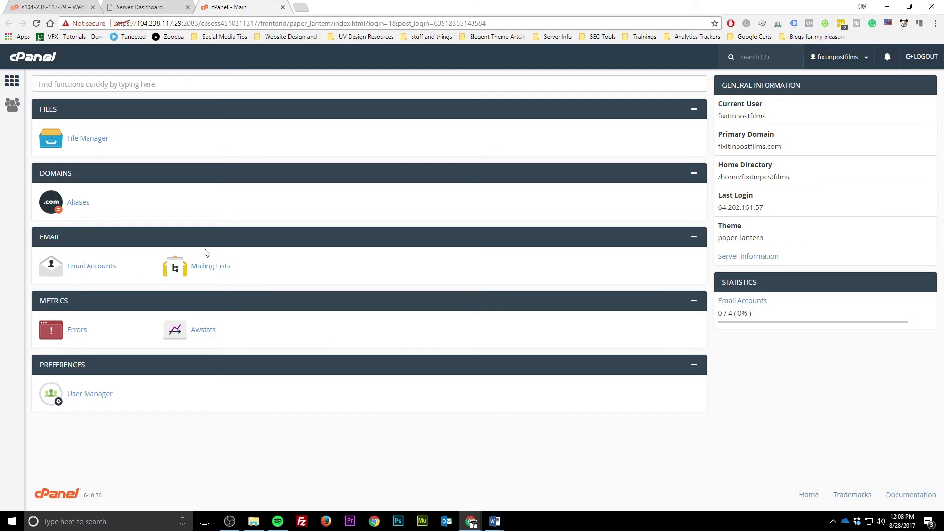